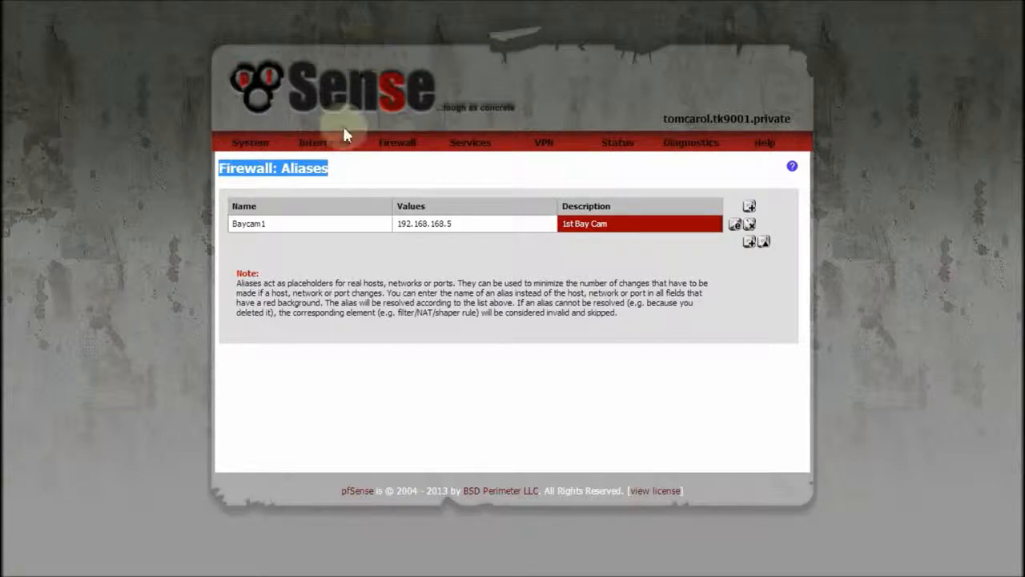
drag(456, 226, 389, 220)
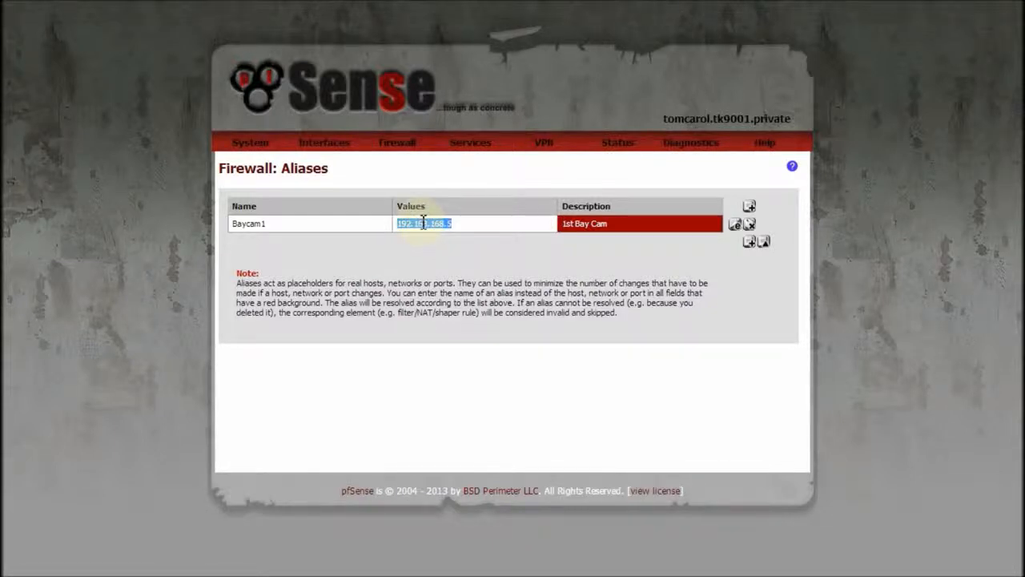
right_click(423, 227)
click(464, 241)
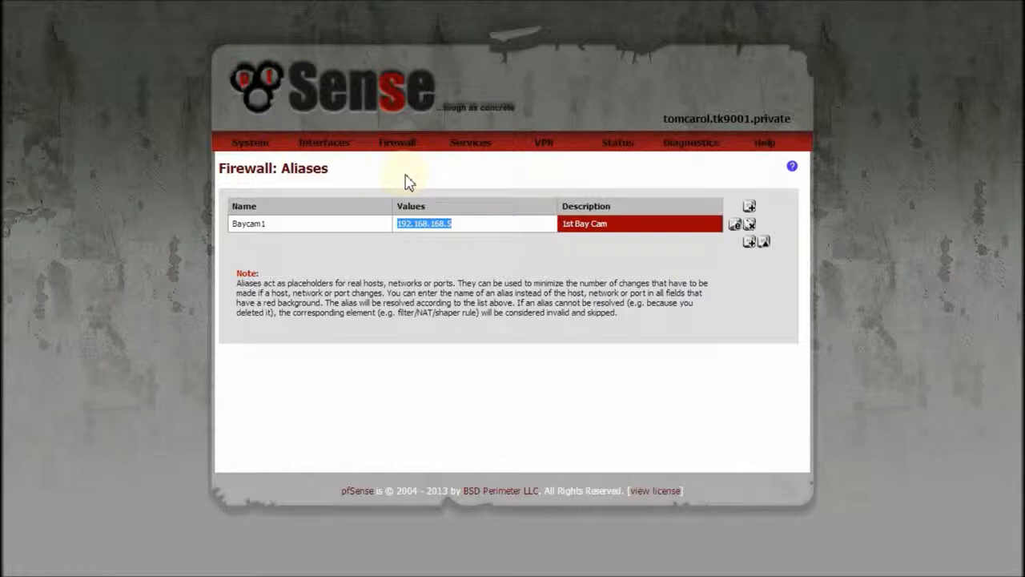
mouse_move(417, 150)
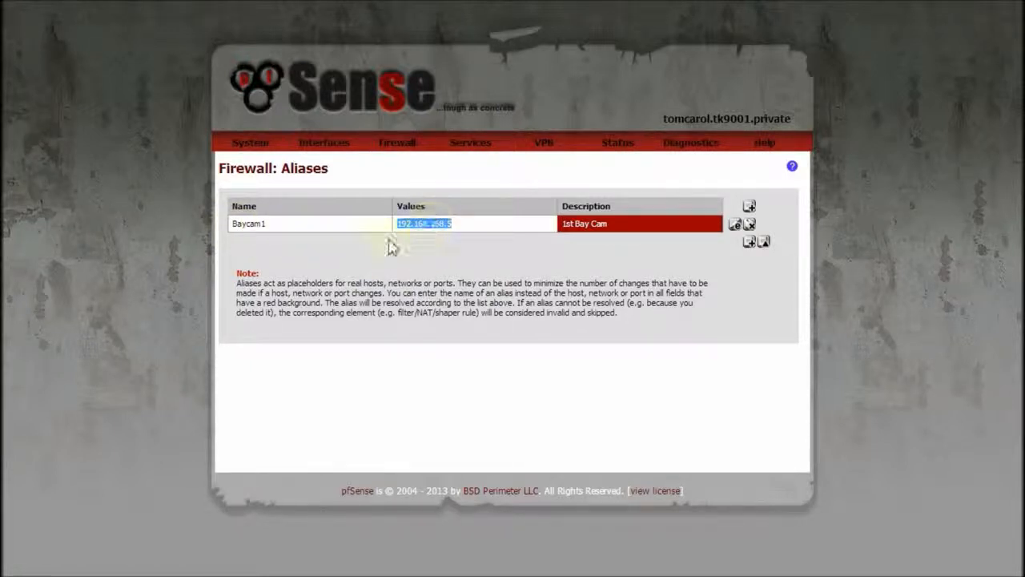
drag(270, 227, 231, 224)
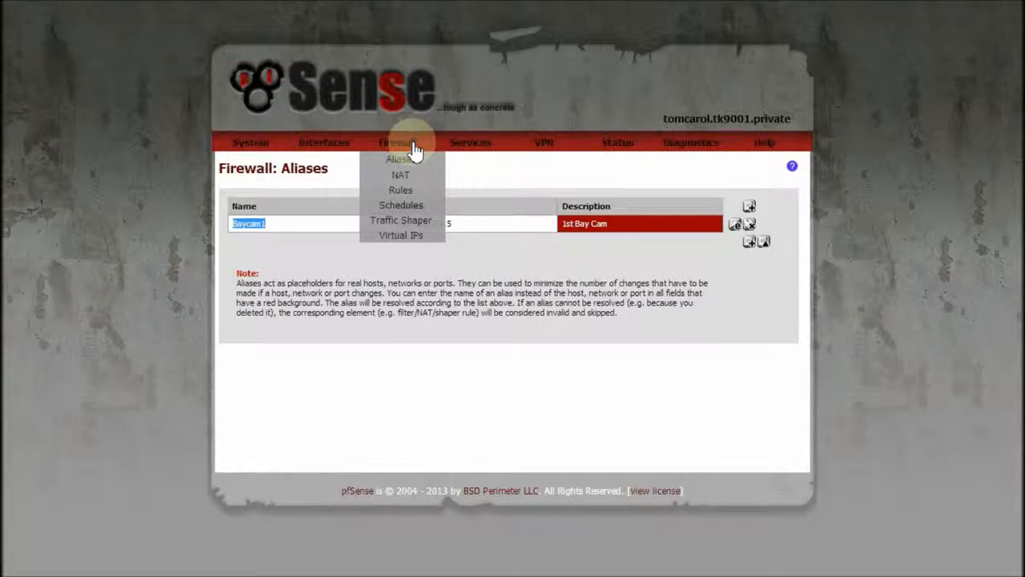
Start a new firewall alias named "test" with the description "testing" and the type Network(s)
click(755, 245)
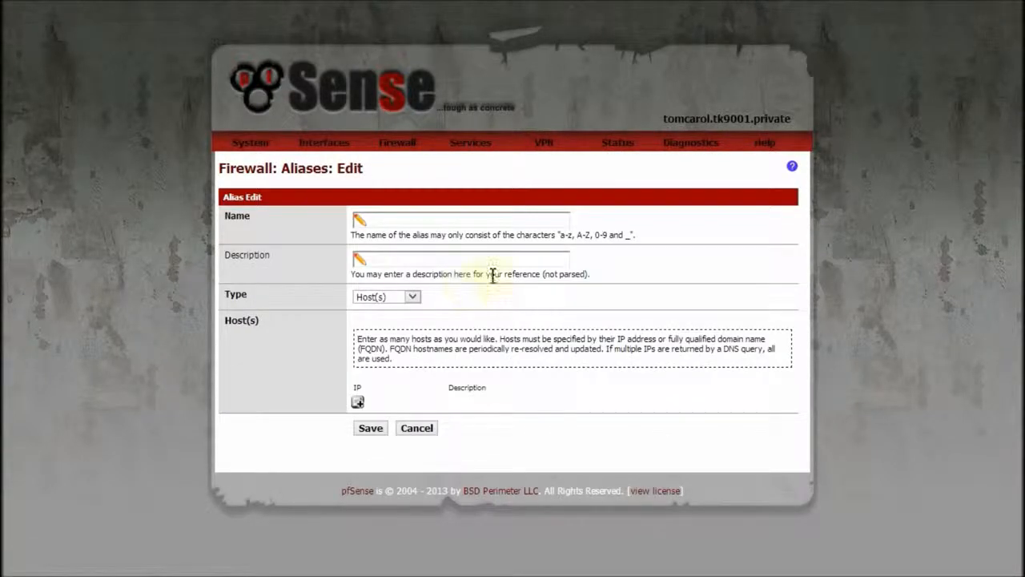
click(397, 221)
text(tr)
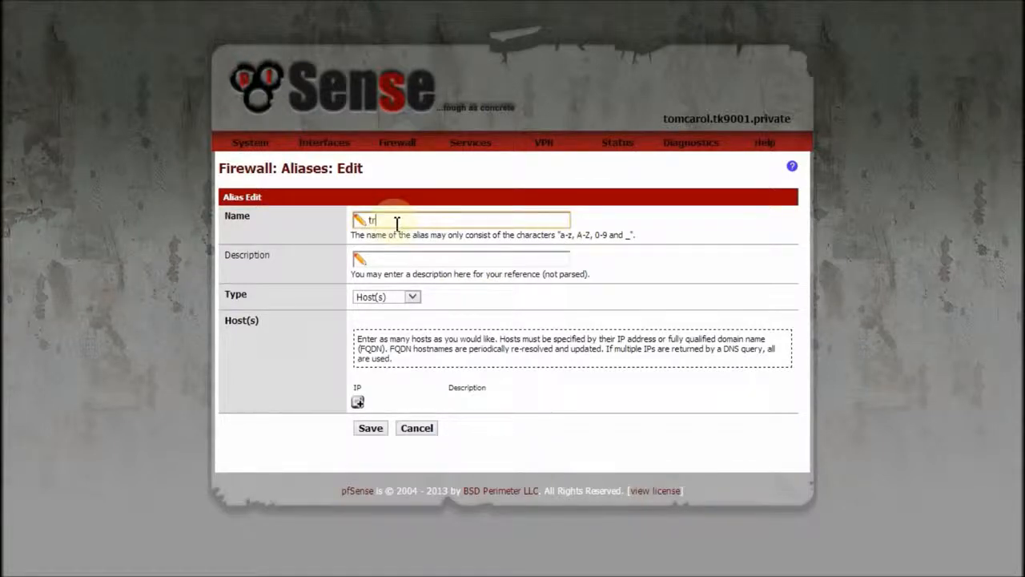
key(BackSpace)
text(e)
text(xt)
key(BackSpace)
key(BackSpace)
text(st)
click(399, 257)
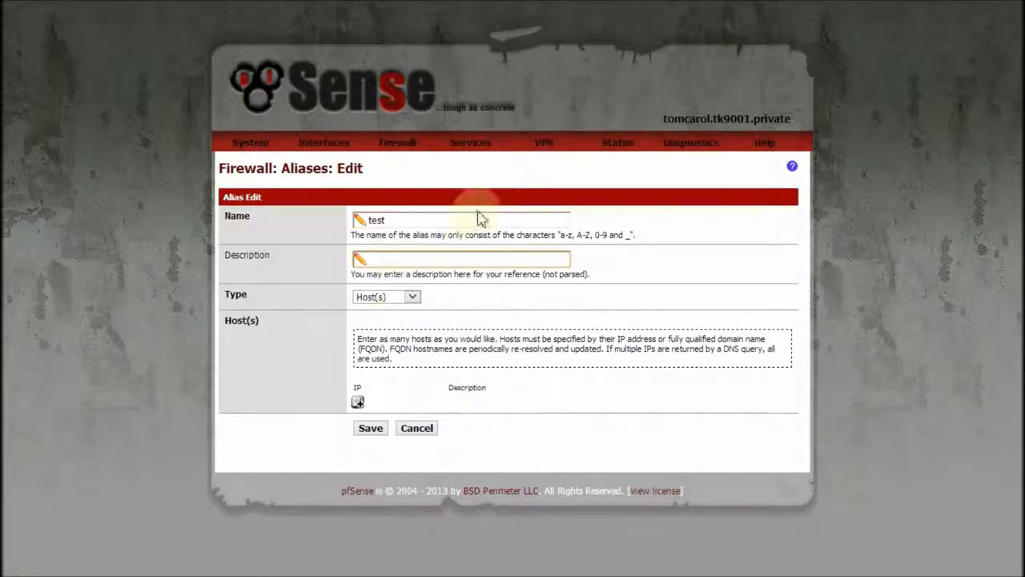
text(testing)
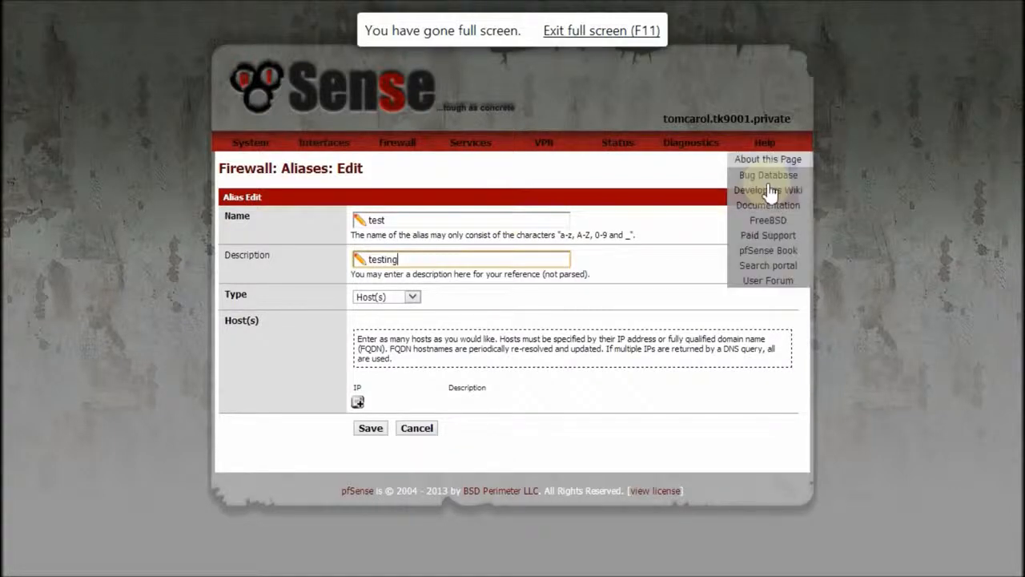
click(415, 298)
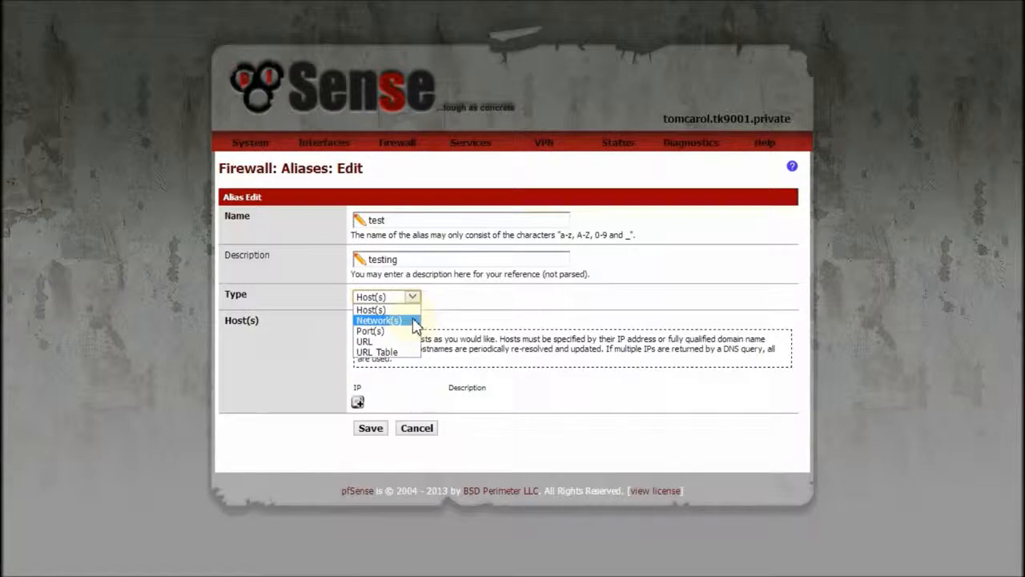
click(415, 323)
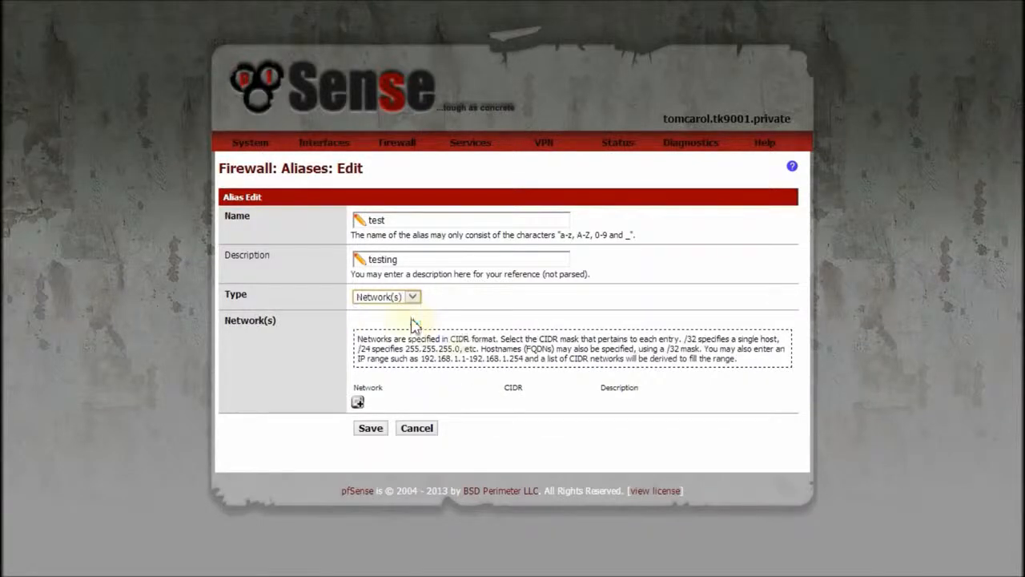
Add the network 192.168.11.0 with CIDR 24 and description "test" to the alias, and save the alias
click(357, 403)
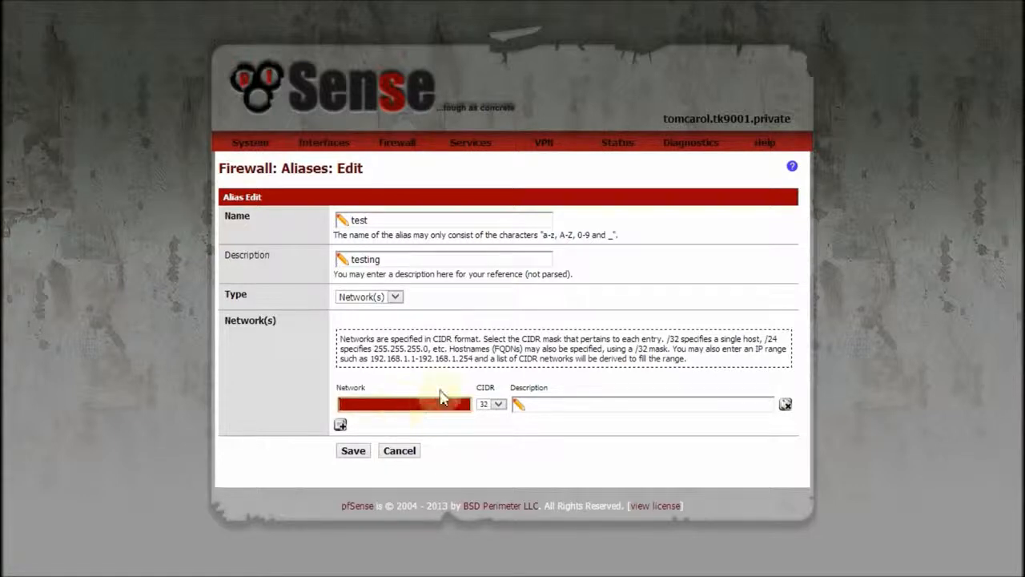
text(192.168.11.0)
click(502, 405)
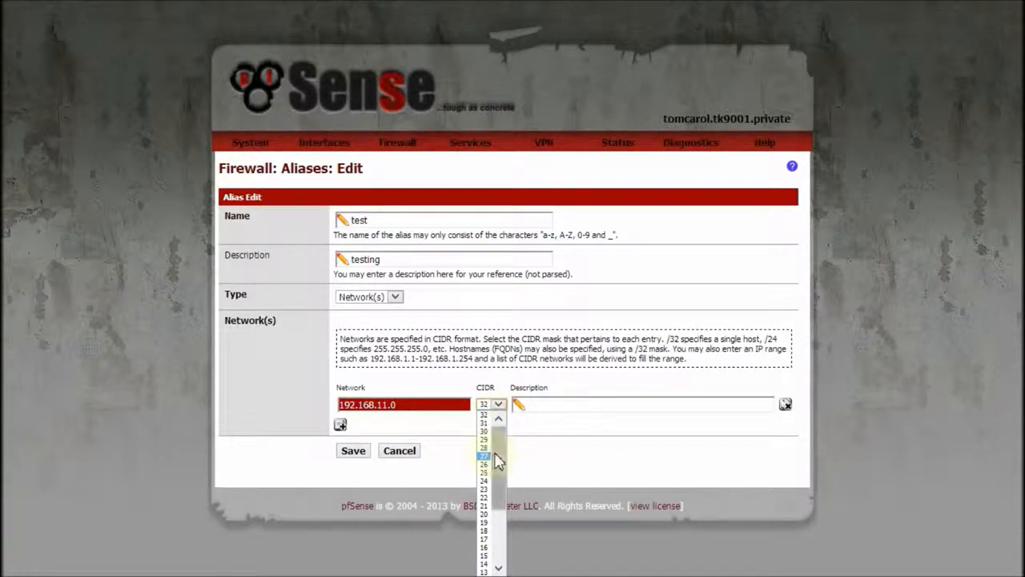
mouse_move(498, 452)
mouse_down()
mouse_move(508, 488)
mouse_move(504, 463)
mouse_up()
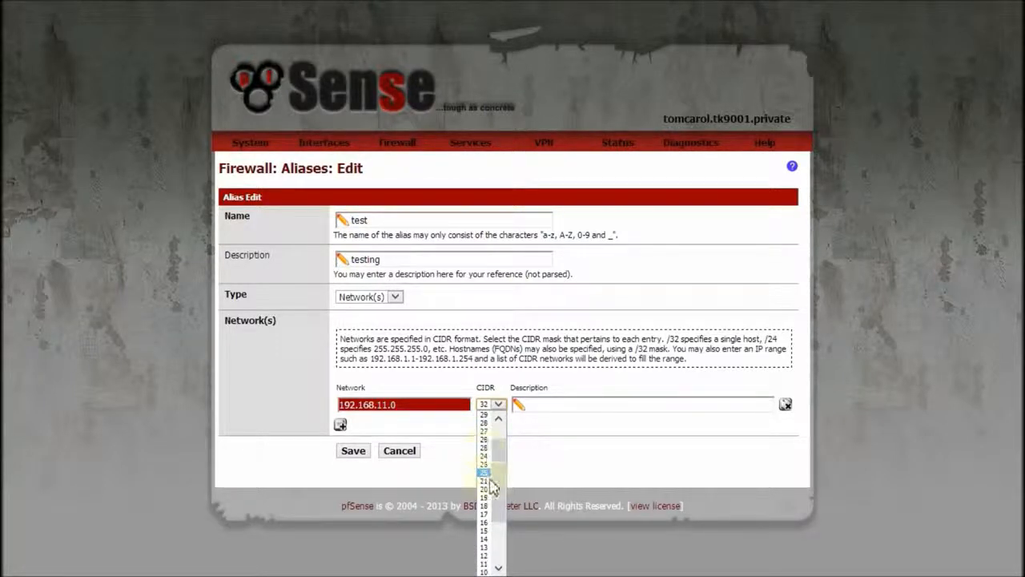
click(491, 456)
click(563, 407)
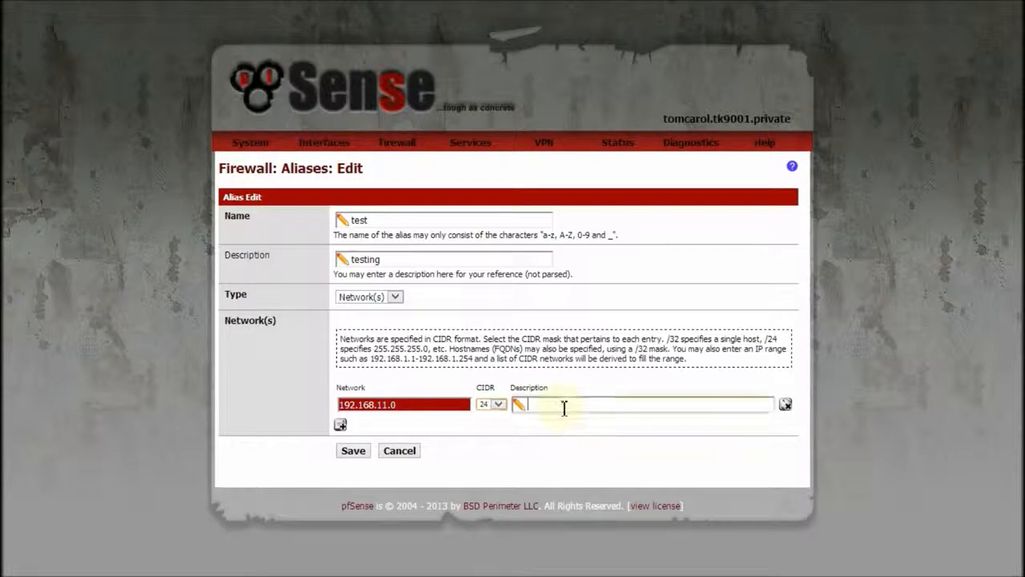
text(test)
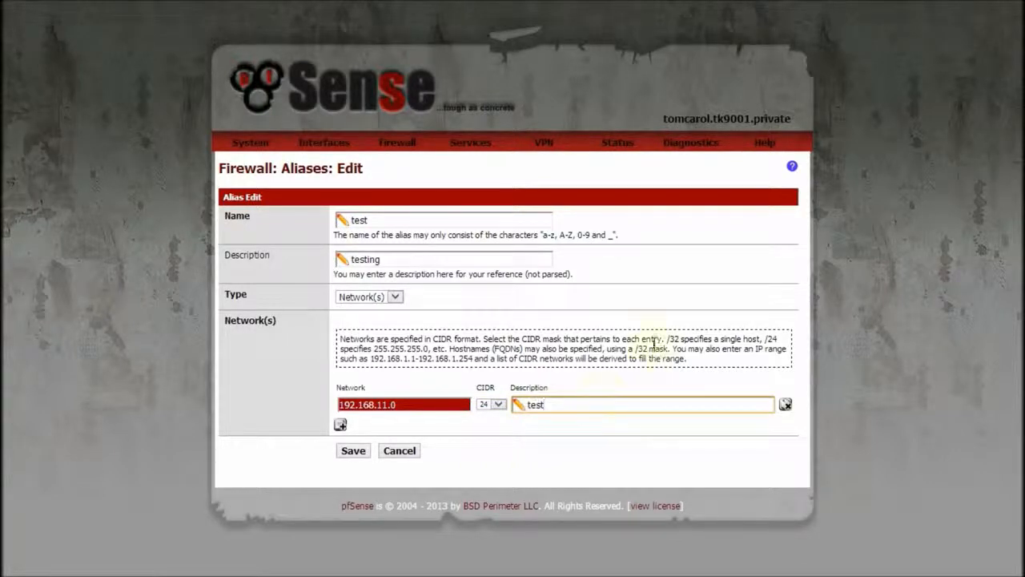
click(362, 451)
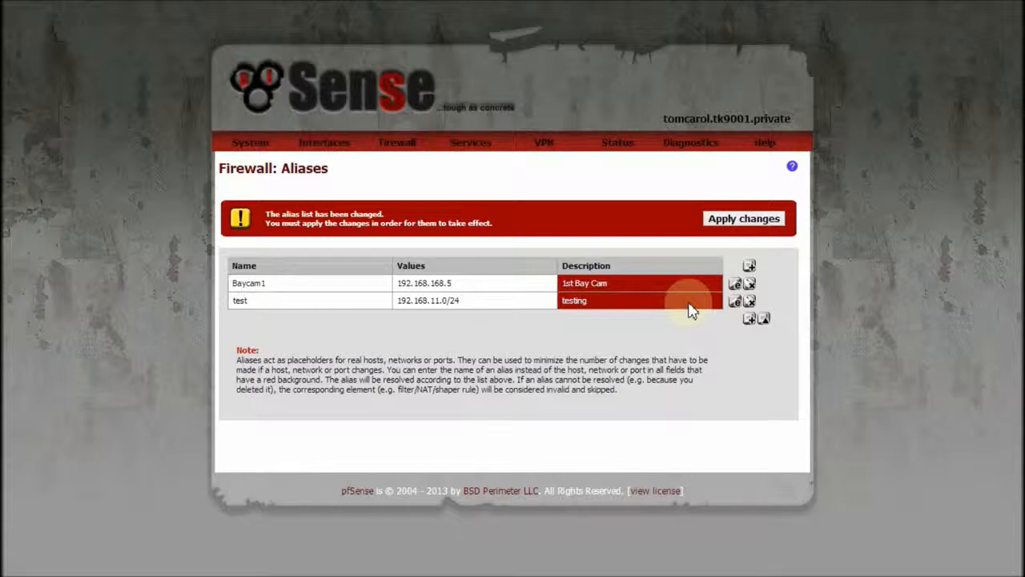
Open the "test" alias for editing to review its settings, and return to the alias list without saving
click(743, 303)
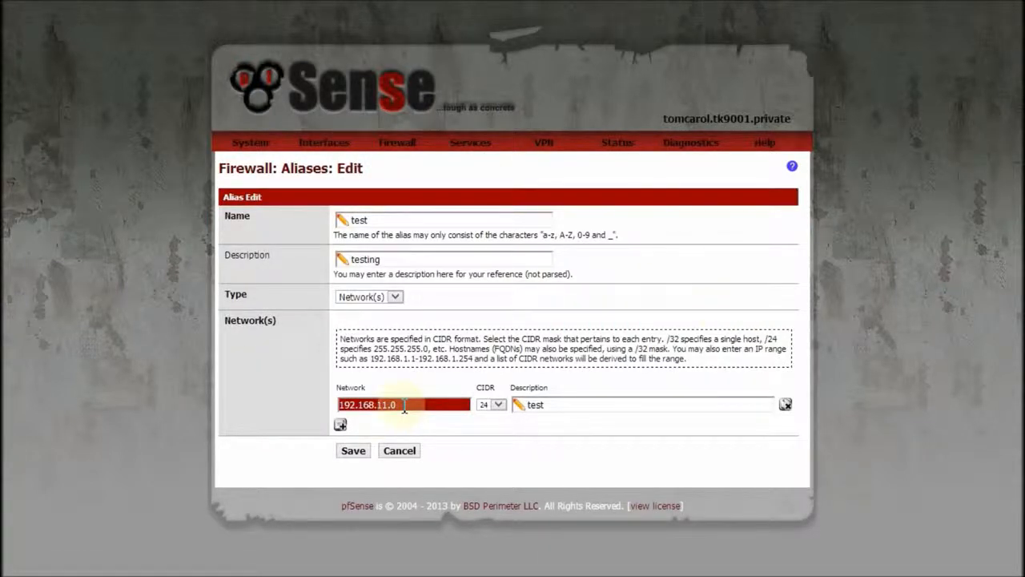
mouse_move(387, 152)
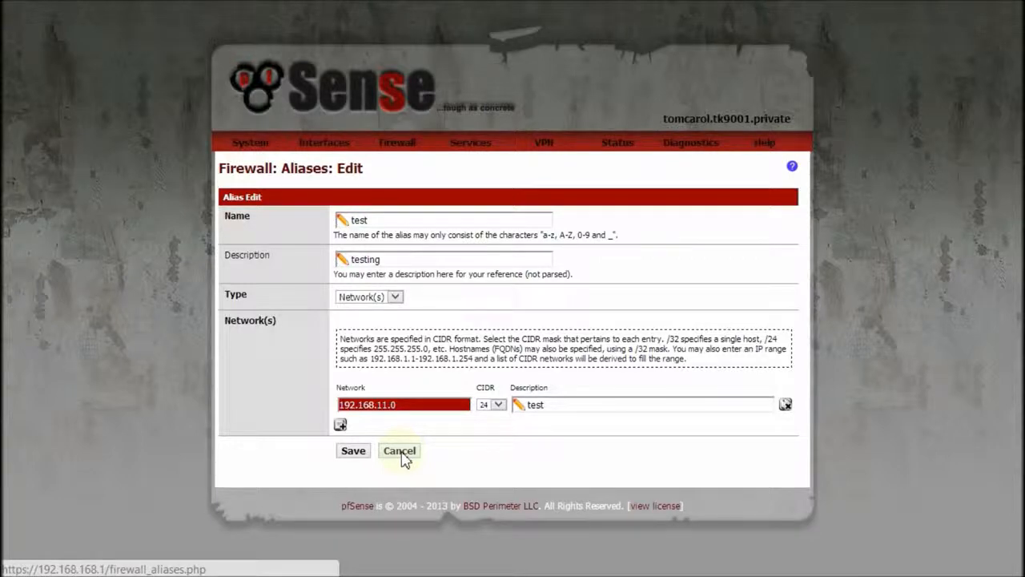
click(400, 451)
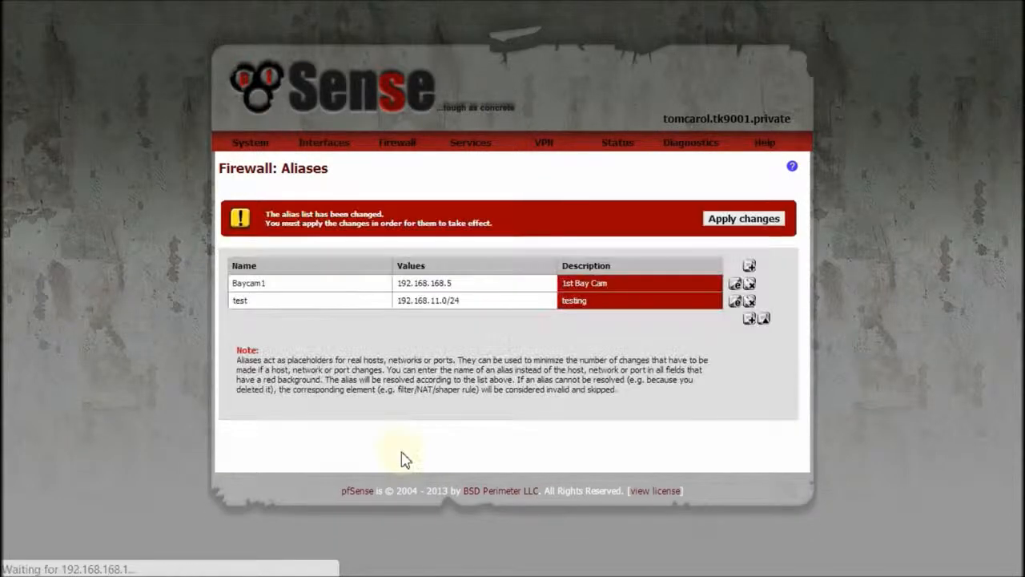
Delete the "test" alias, apply the alias changes and dismiss the notice
click(751, 305)
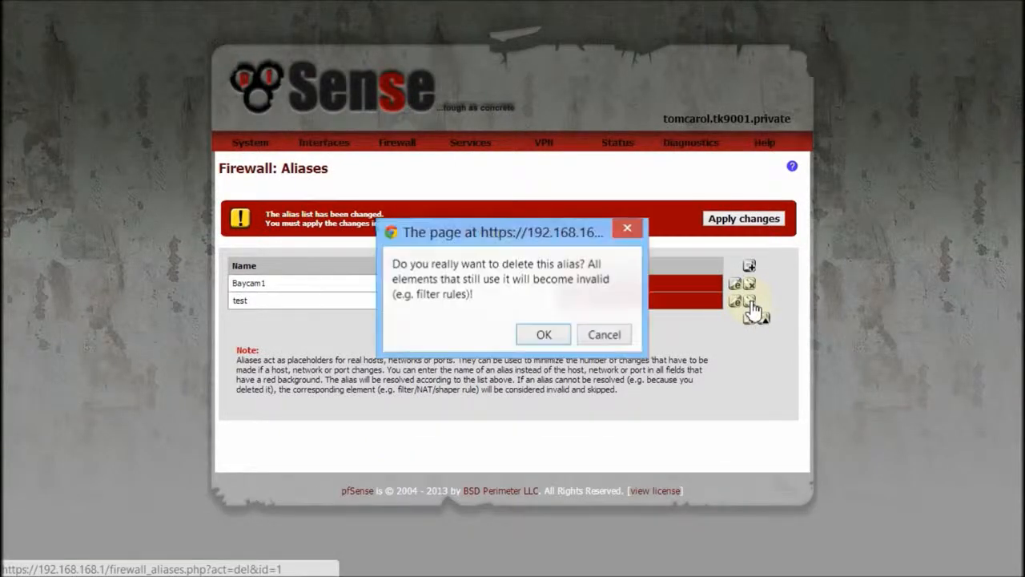
click(561, 340)
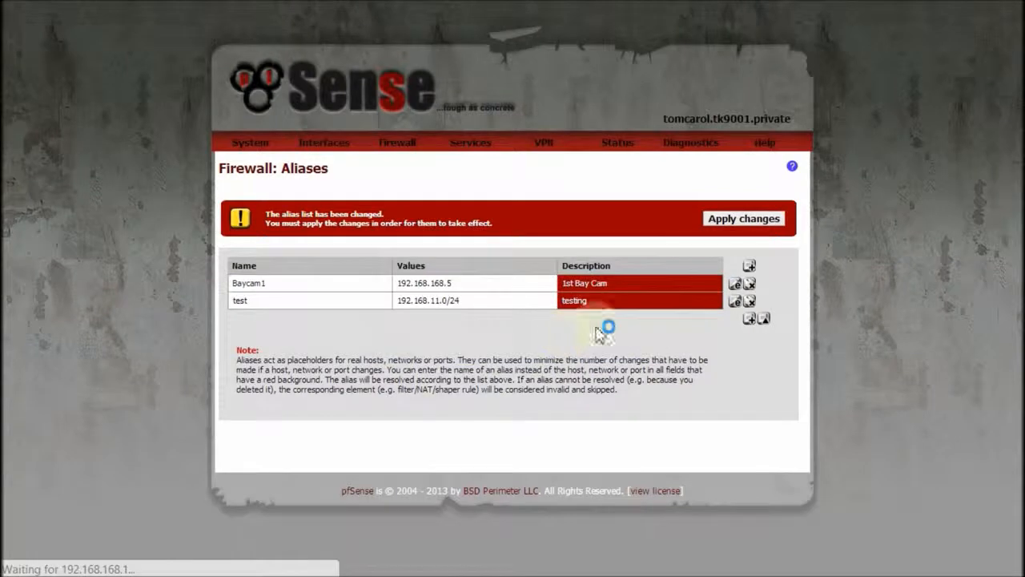
click(741, 220)
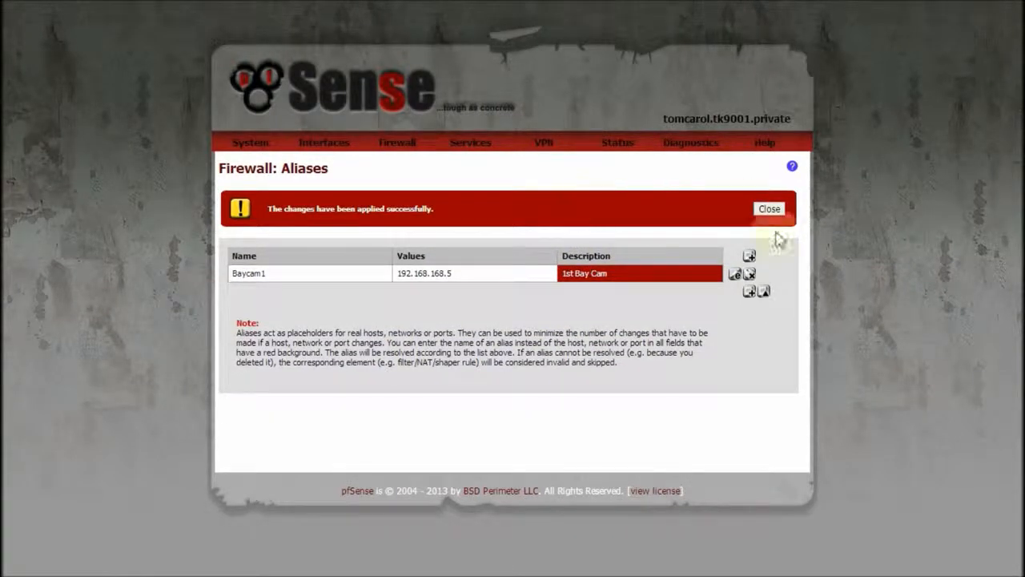
click(769, 209)
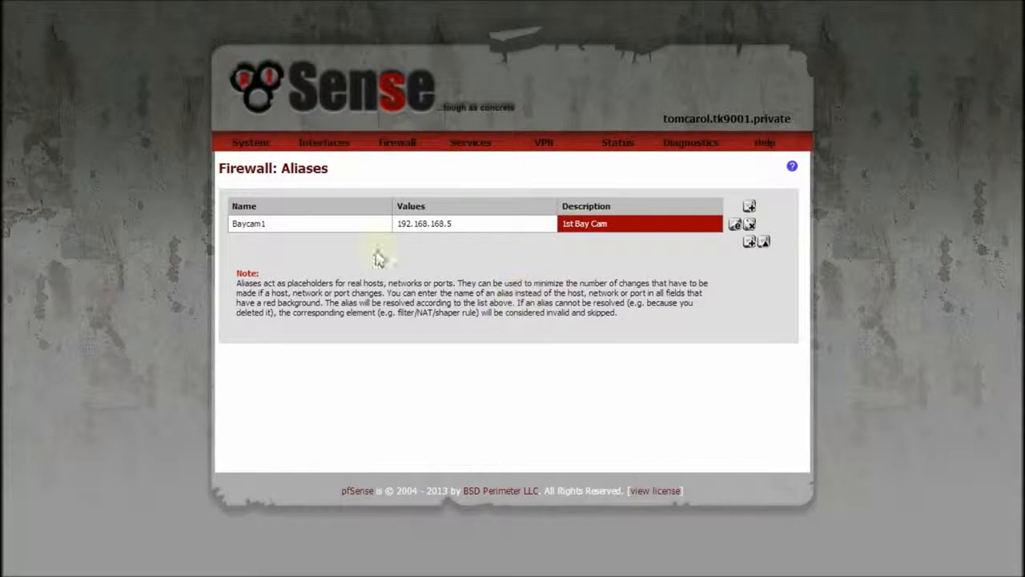
Review the NAT port forward rule for Baycam1 and the outbound NAT settings, ending on the port forward list
mouse_move(340, 155)
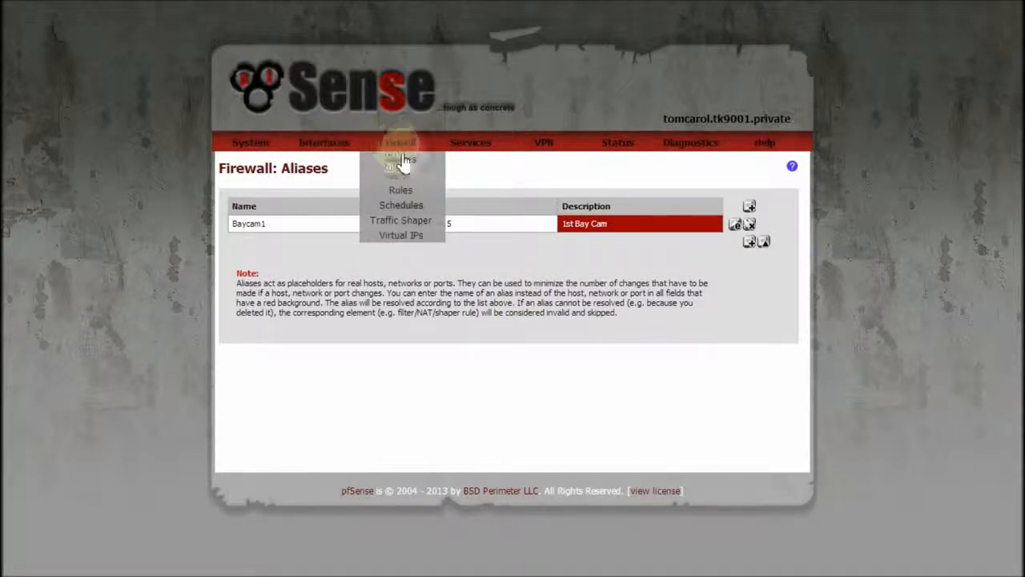
click(411, 176)
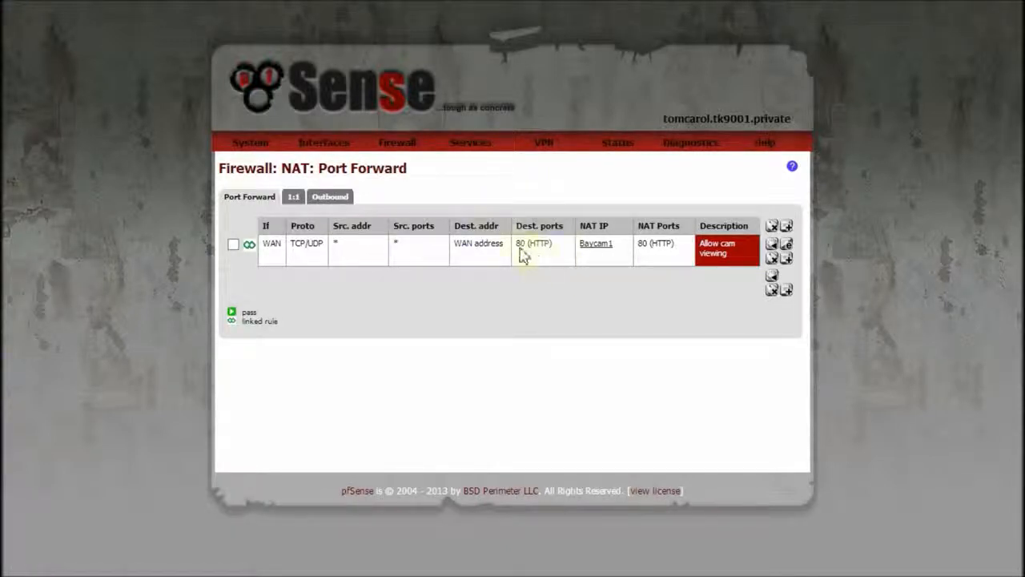
drag(518, 245, 556, 240)
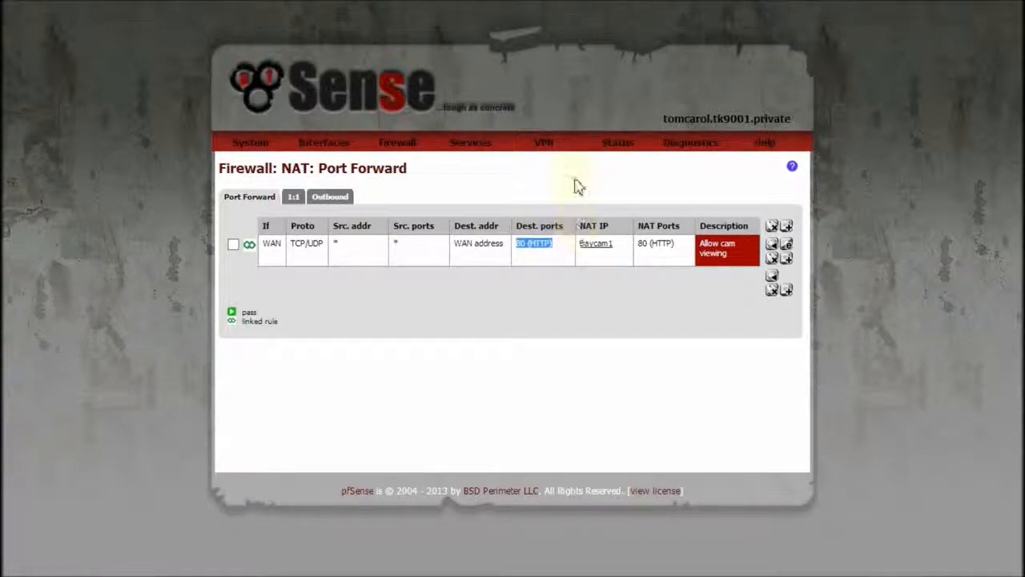
mouse_move(600, 248)
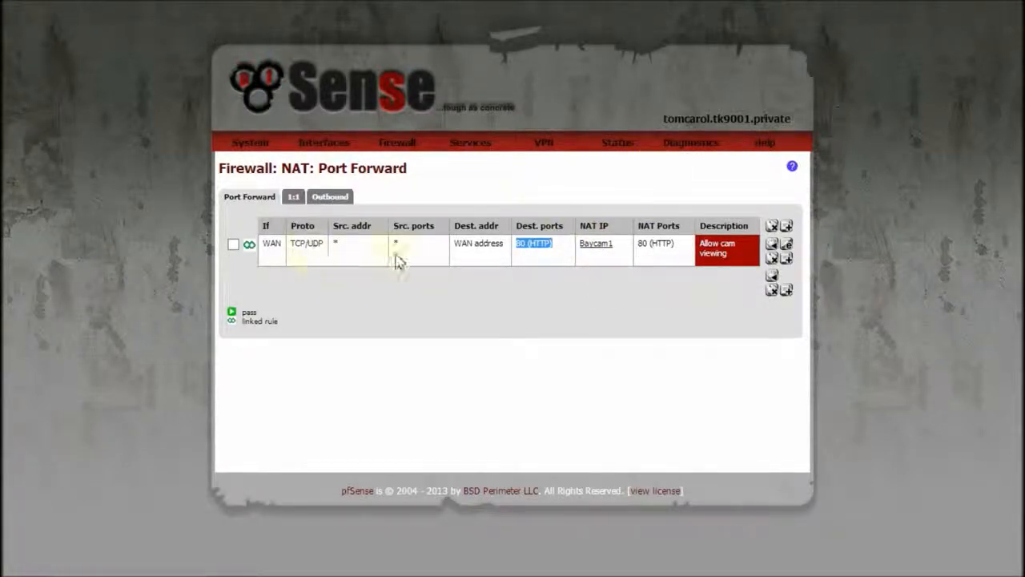
click(341, 200)
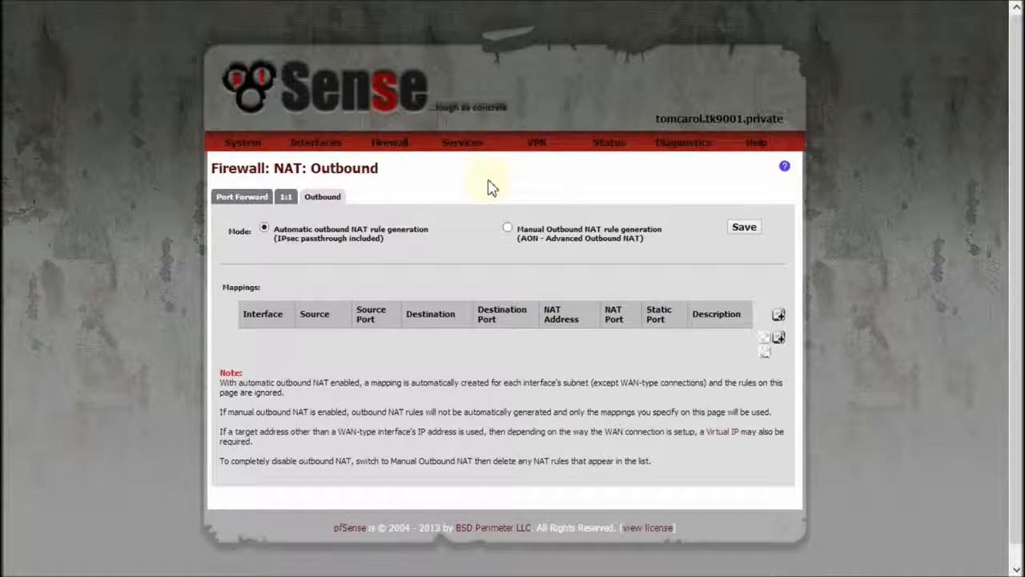
click(255, 204)
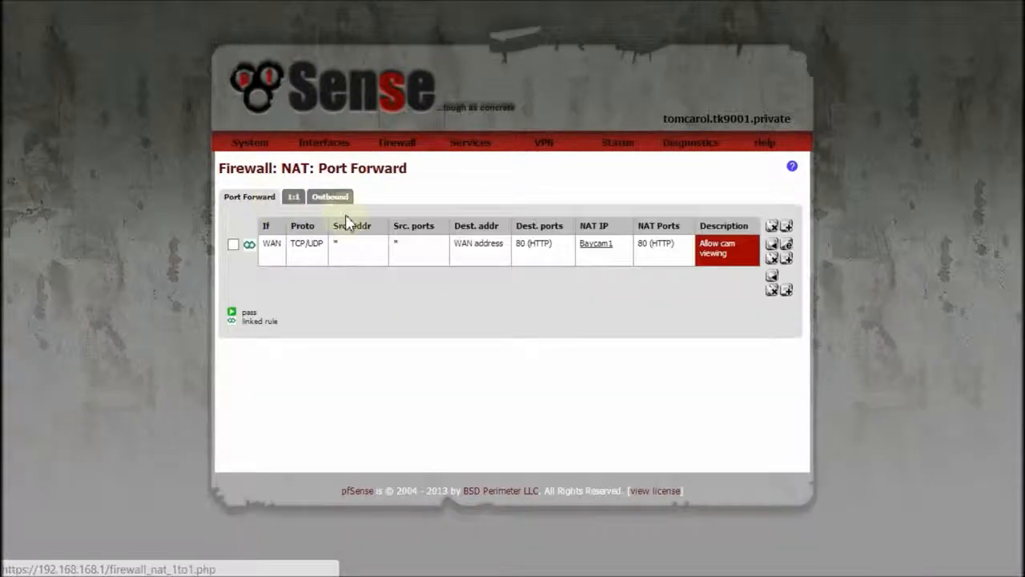
Create a new port forward rule based on the existing "Allow cam viewing" rule and set its protocol to TCP
click(794, 261)
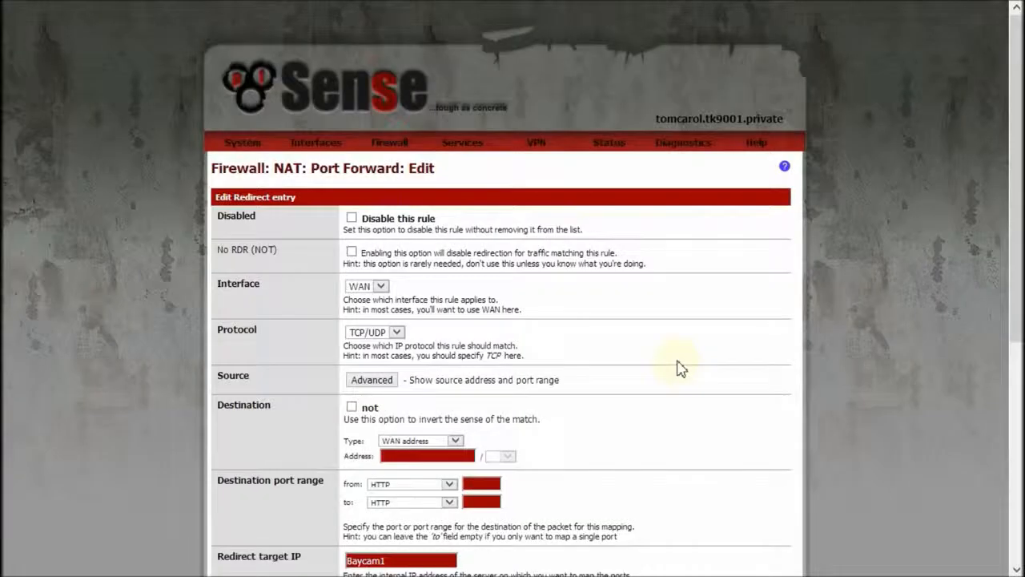
click(397, 333)
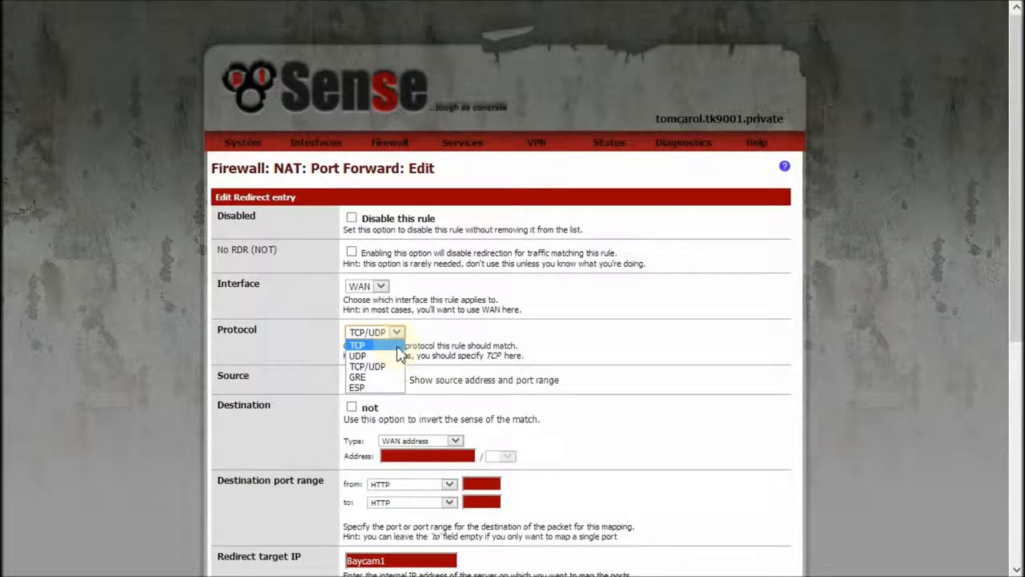
click(397, 346)
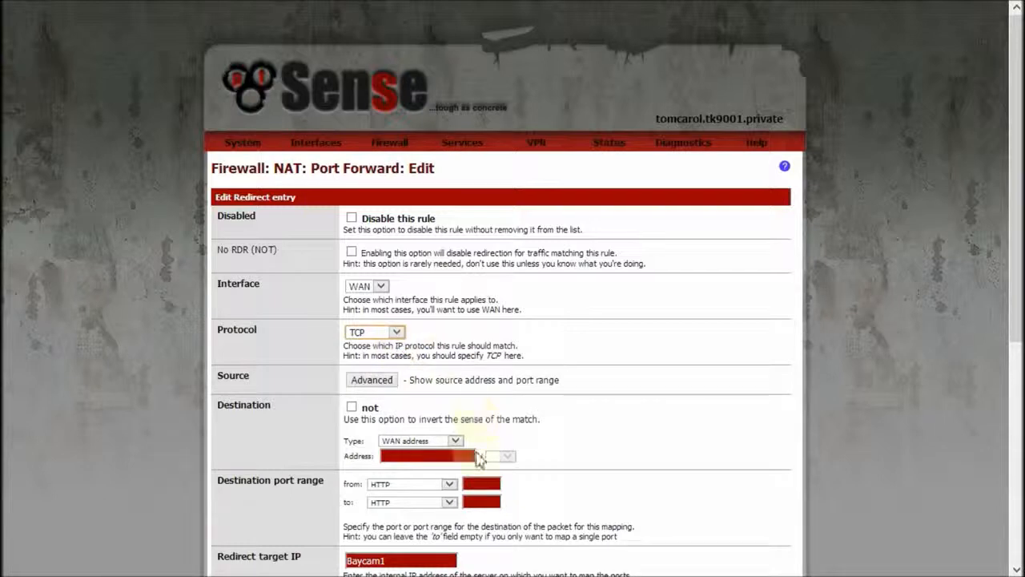
Set the rule's destination port range to custom ports, from 1111 to 1111
click(449, 484)
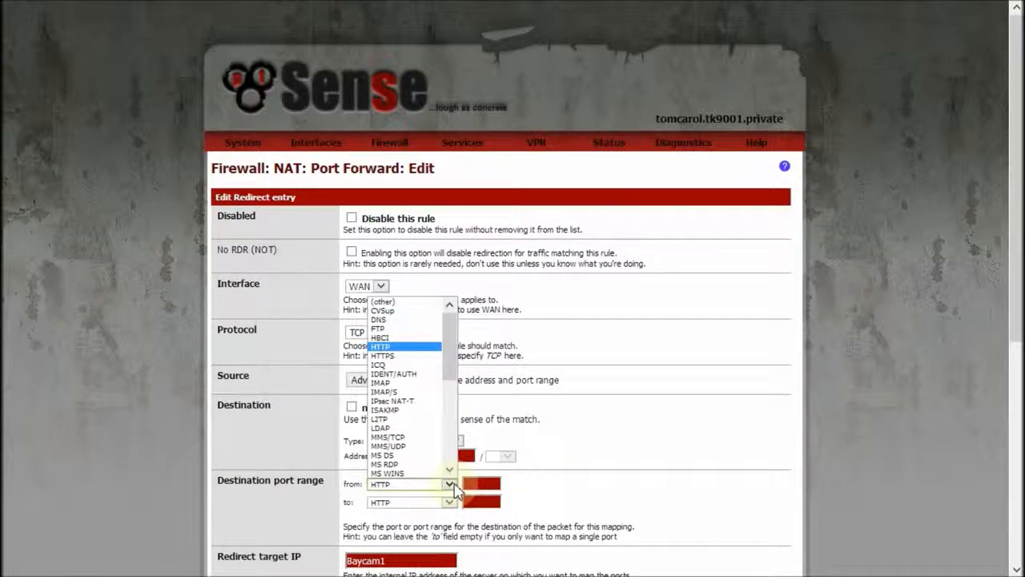
click(409, 356)
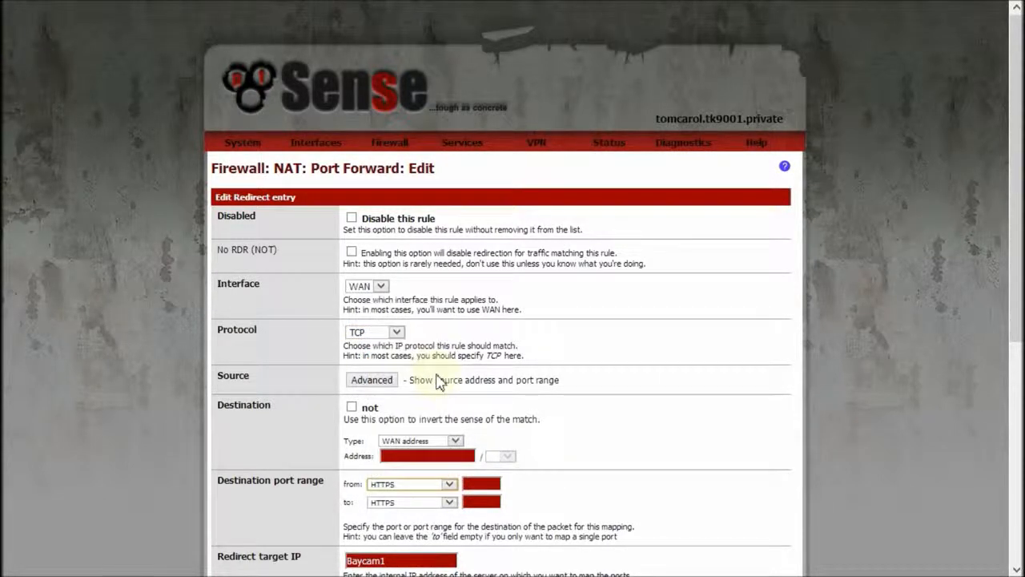
click(451, 485)
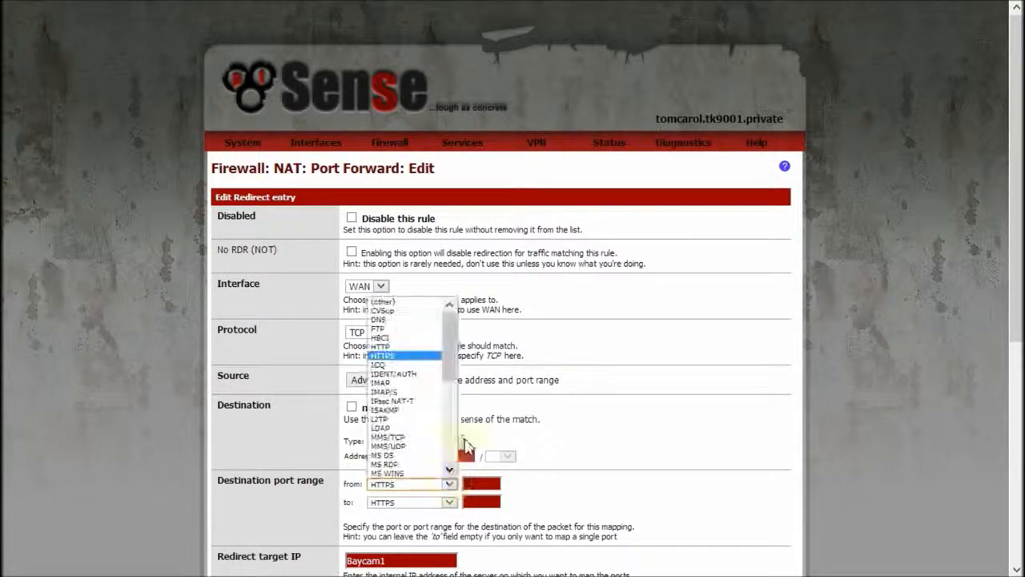
drag(452, 364, 479, 488)
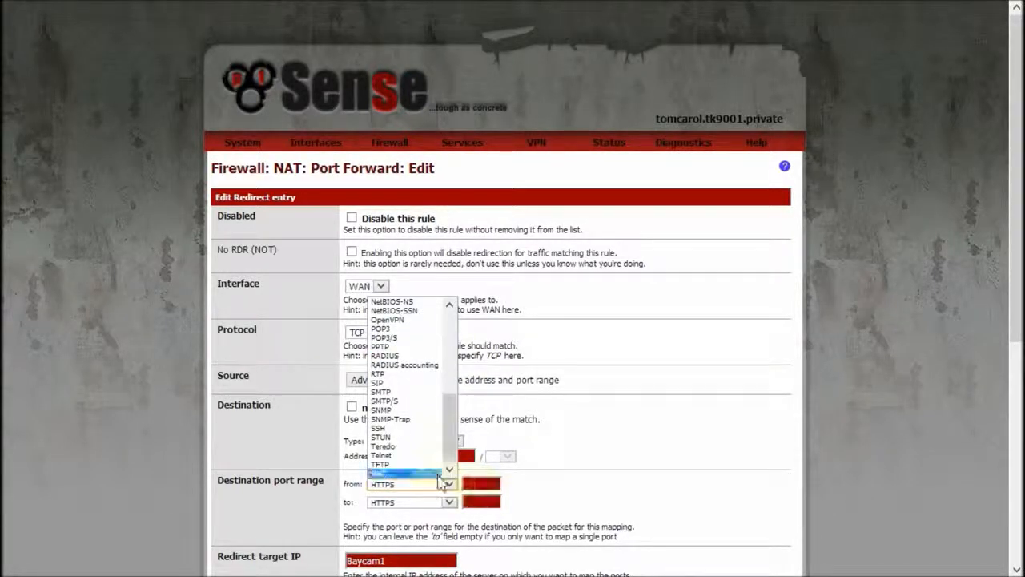
drag(448, 430, 469, 303)
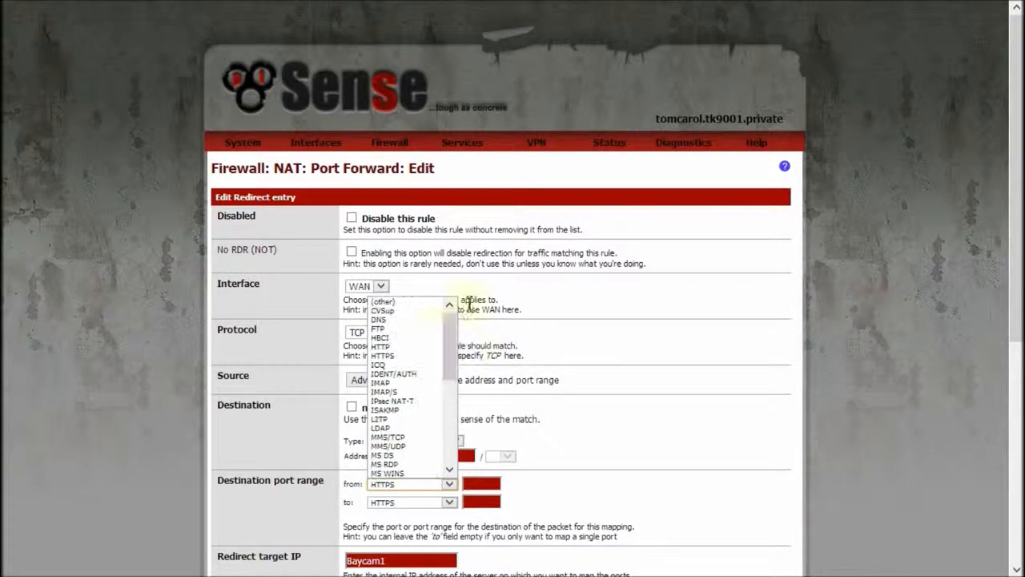
click(427, 302)
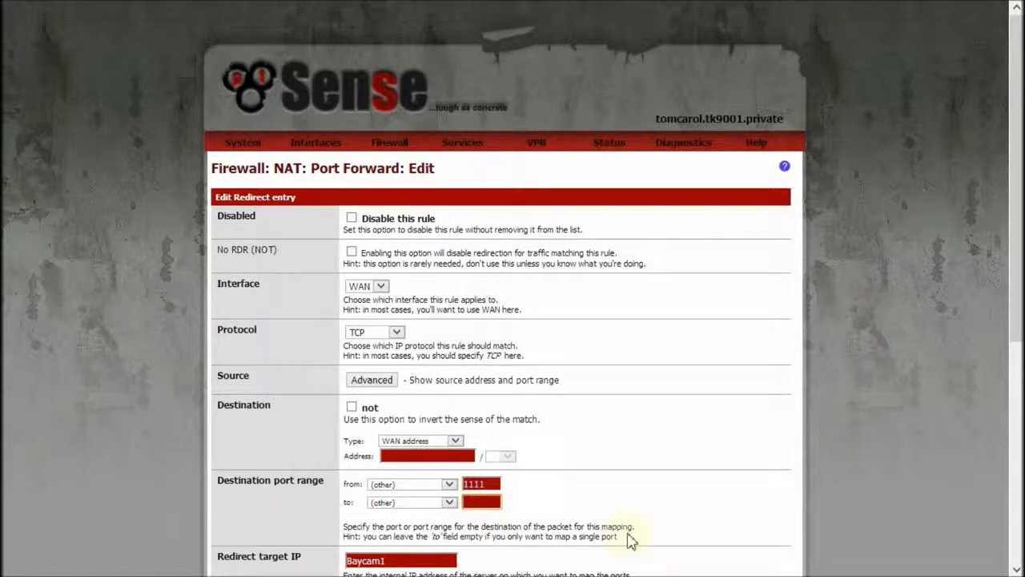
text(1111)
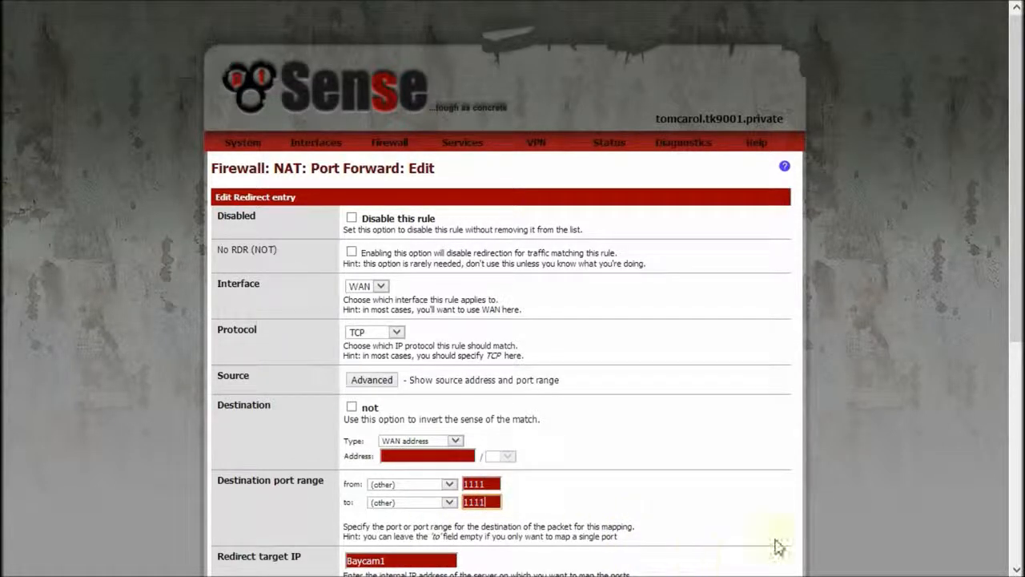
Keep Baycam1 as the redirect target IP and set the redirect target port to the custom port 1112
scroll(895, 478, down, 4)
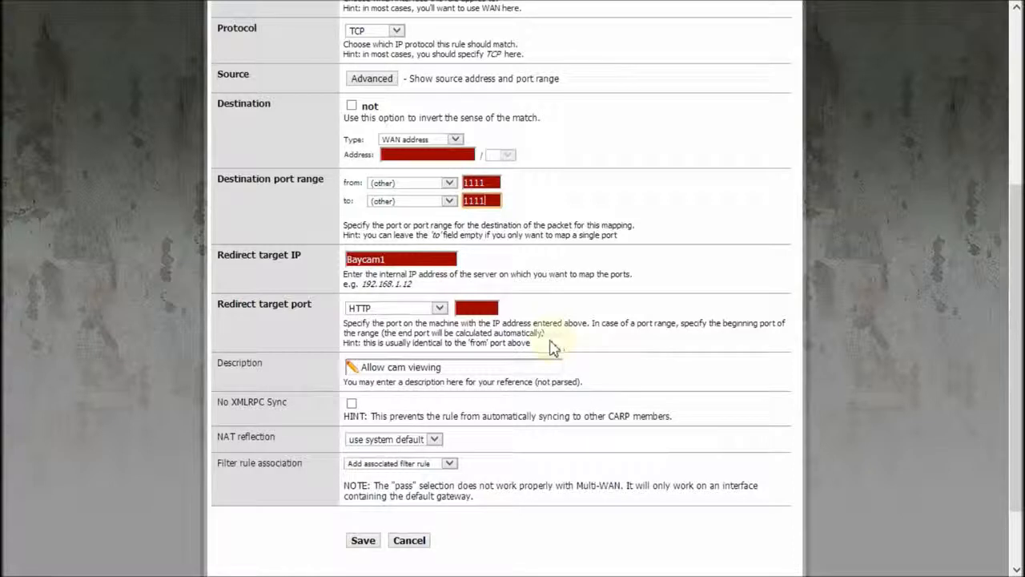
click(405, 258)
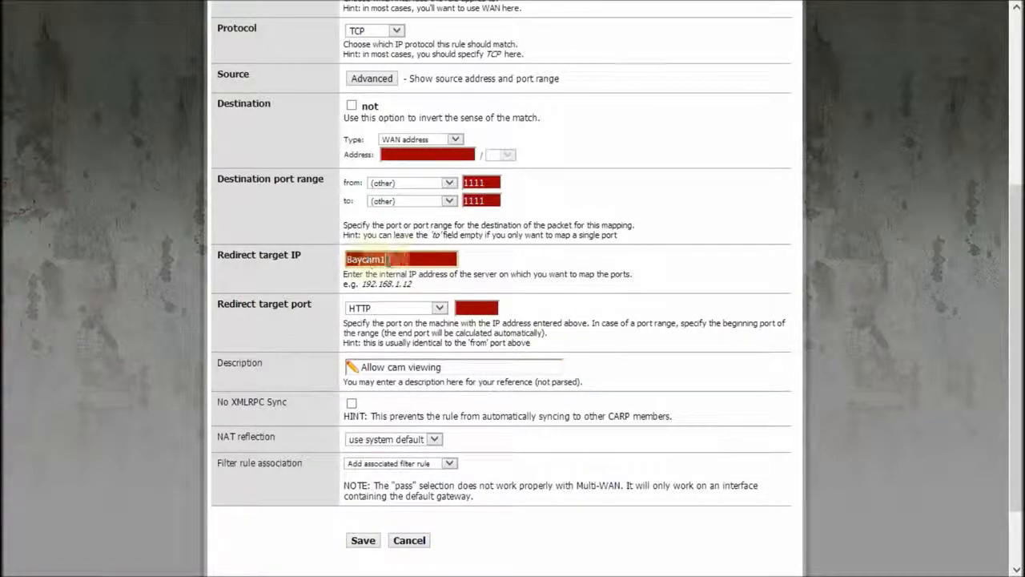
double_click(371, 268)
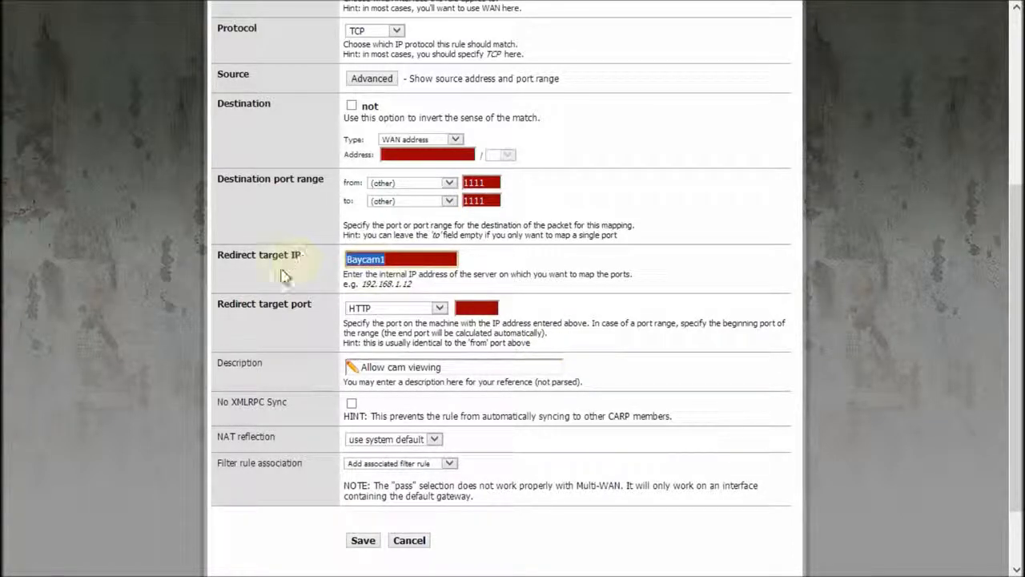
click(440, 309)
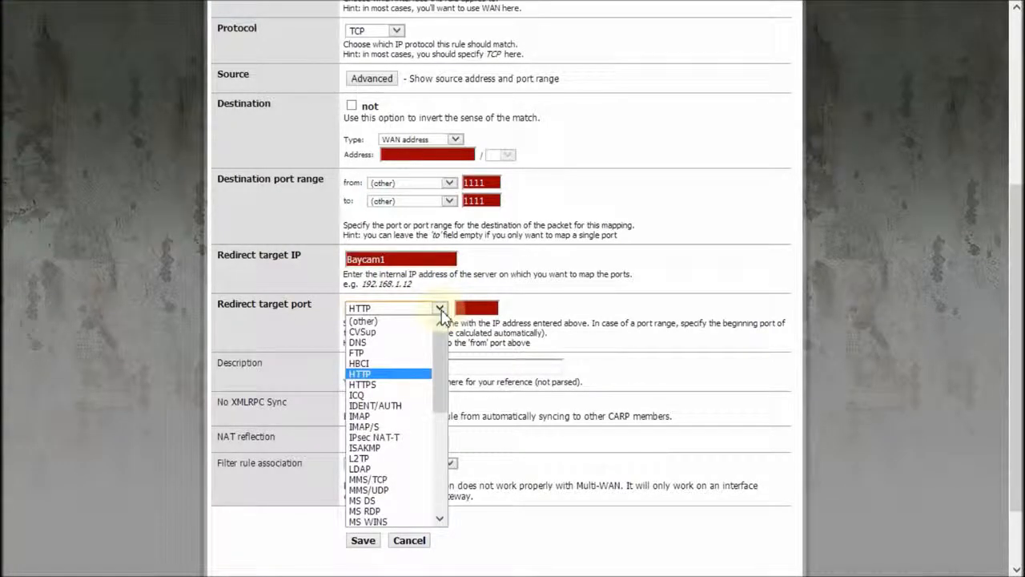
click(426, 321)
click(487, 308)
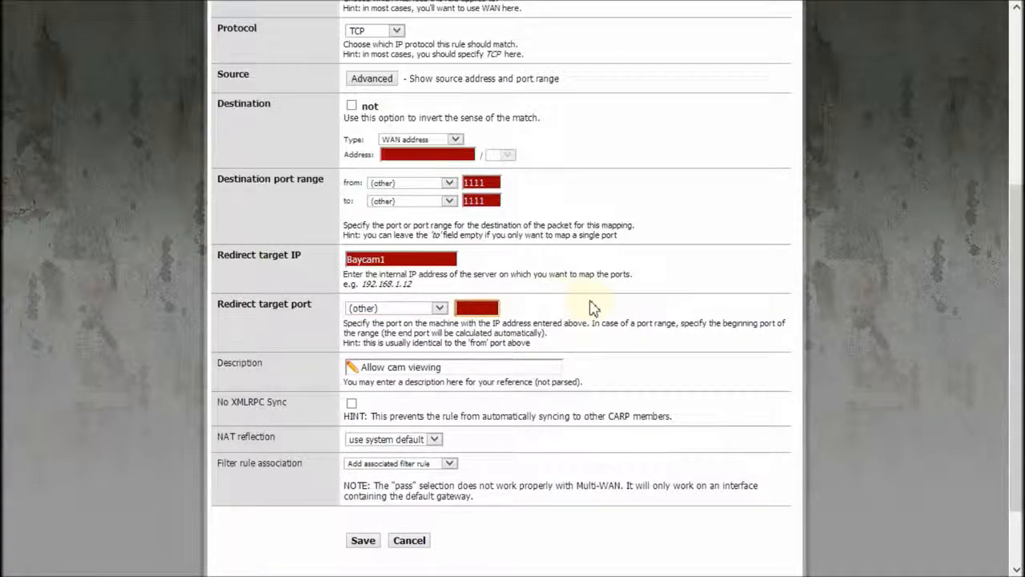
text(1111)
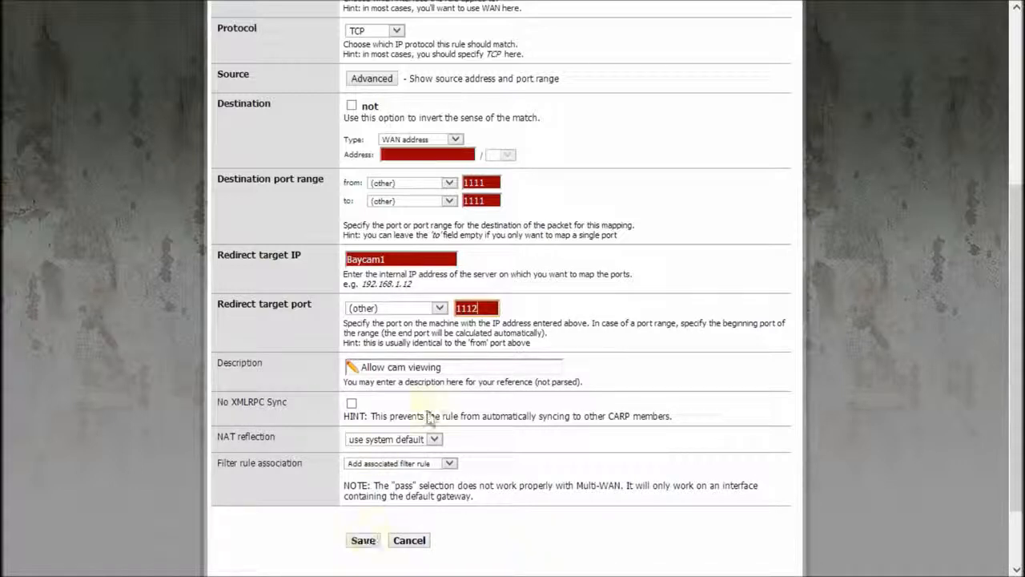
Replace the port forward rule's description with "testing"
drag(451, 371, 302, 413)
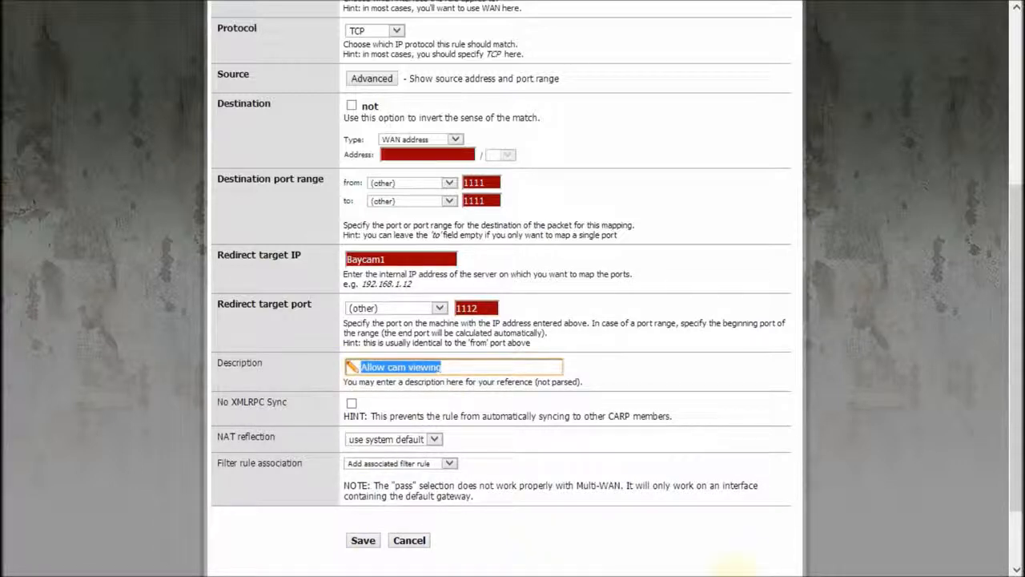
text(tes)
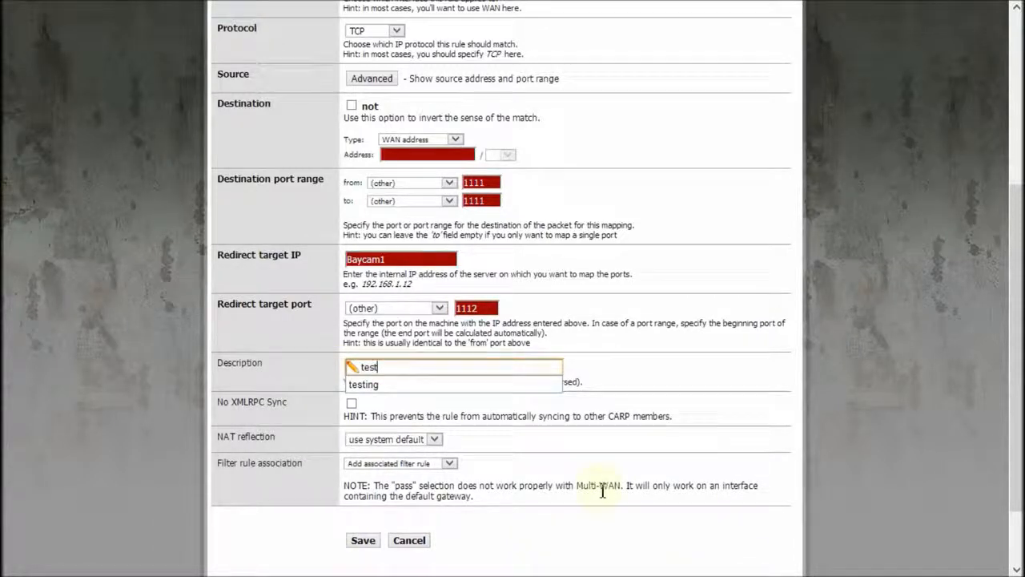
text(t)
click(387, 389)
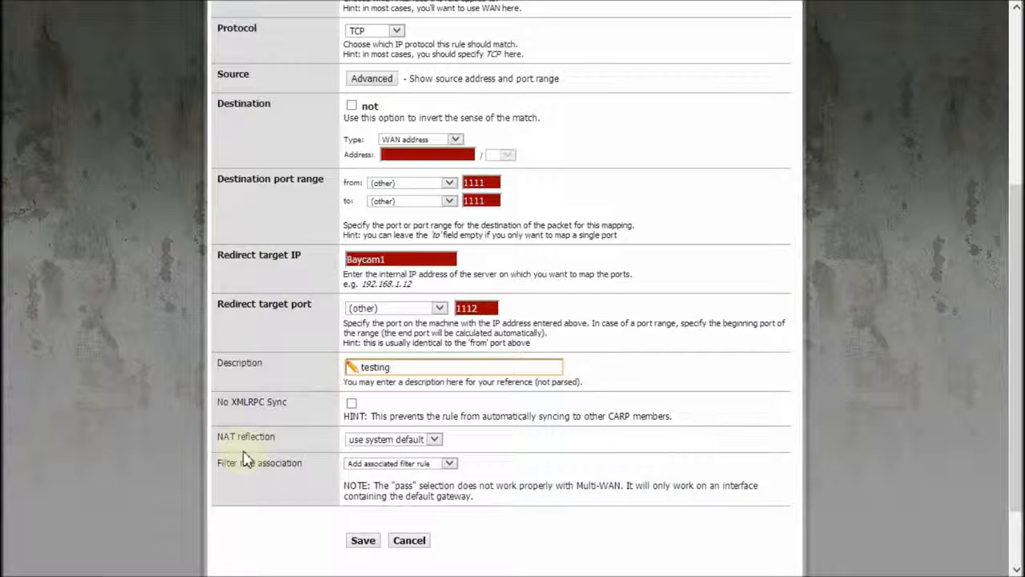
Review the filter rule association options, keep "Add associated filter rule", and save the port forward rule
drag(216, 465, 319, 474)
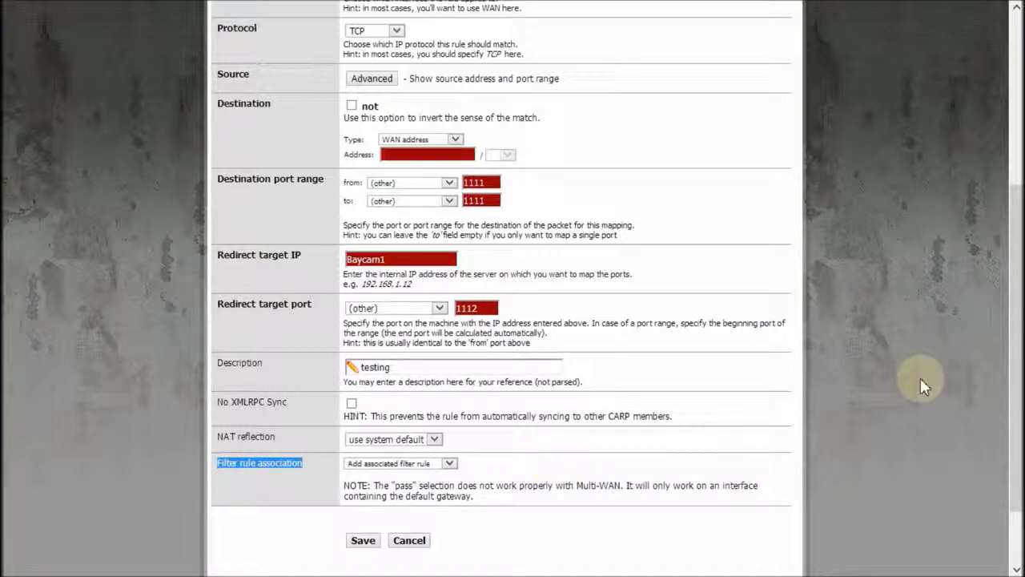
click(452, 463)
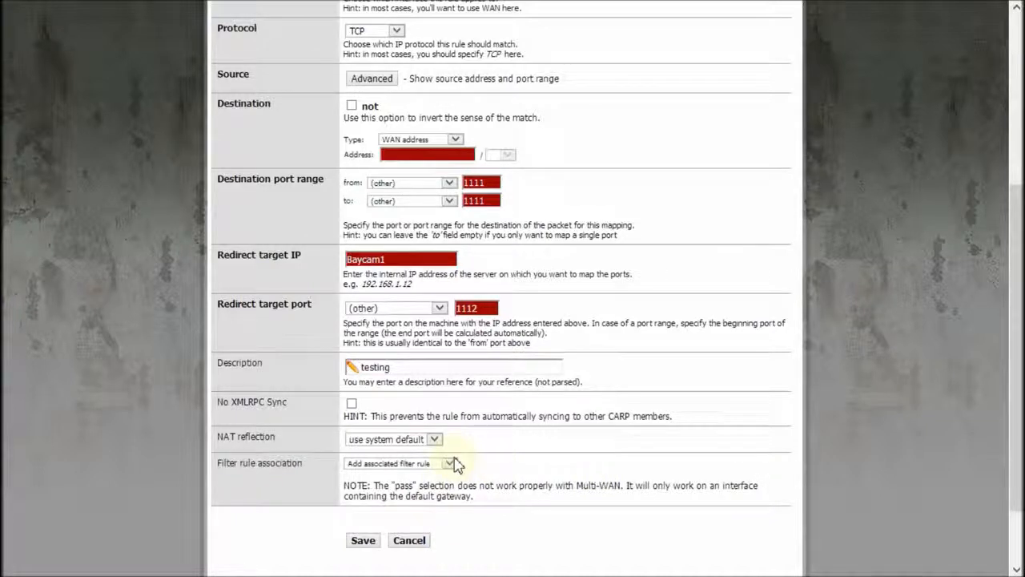
click(451, 464)
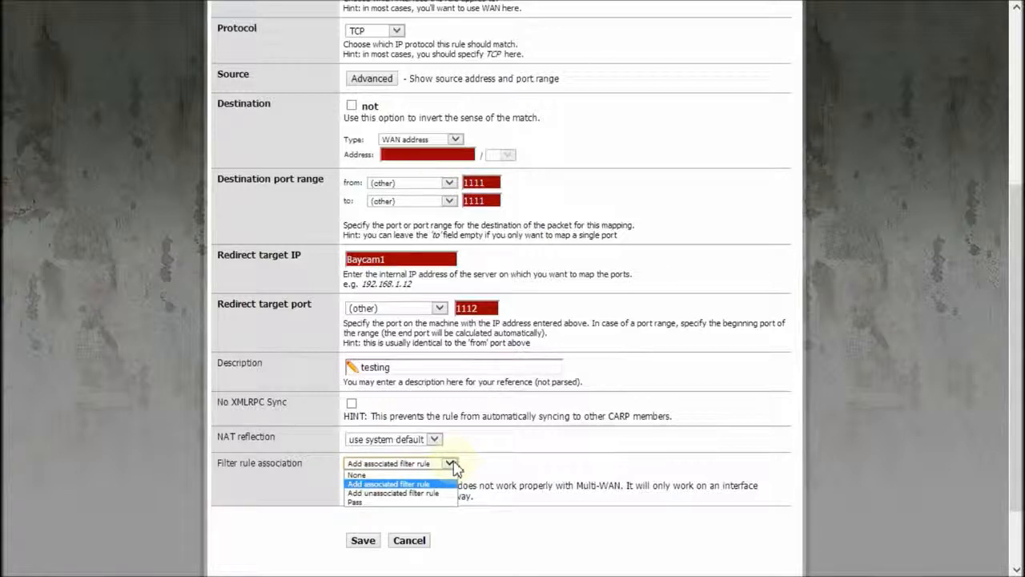
key(Up)
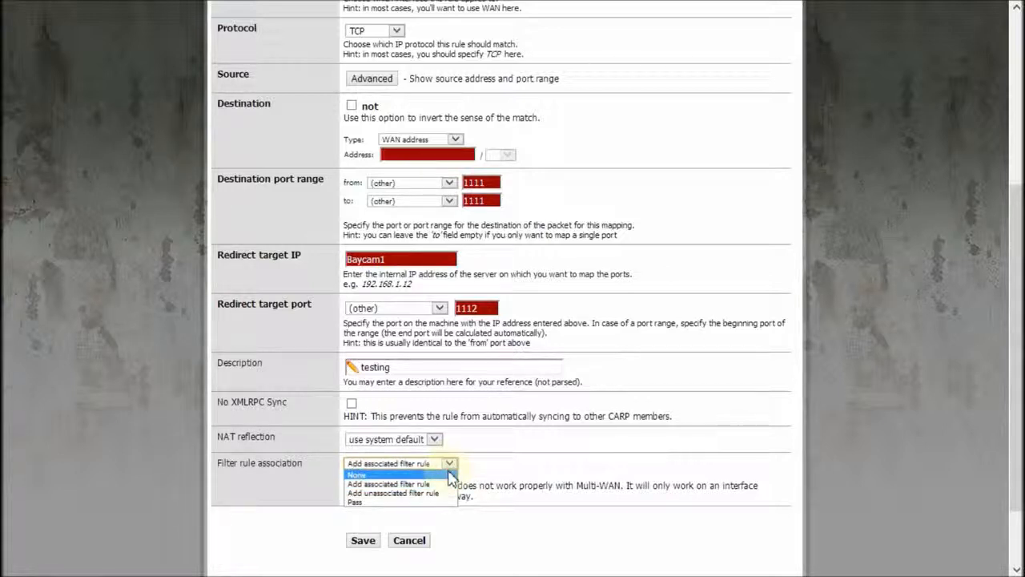
click(530, 465)
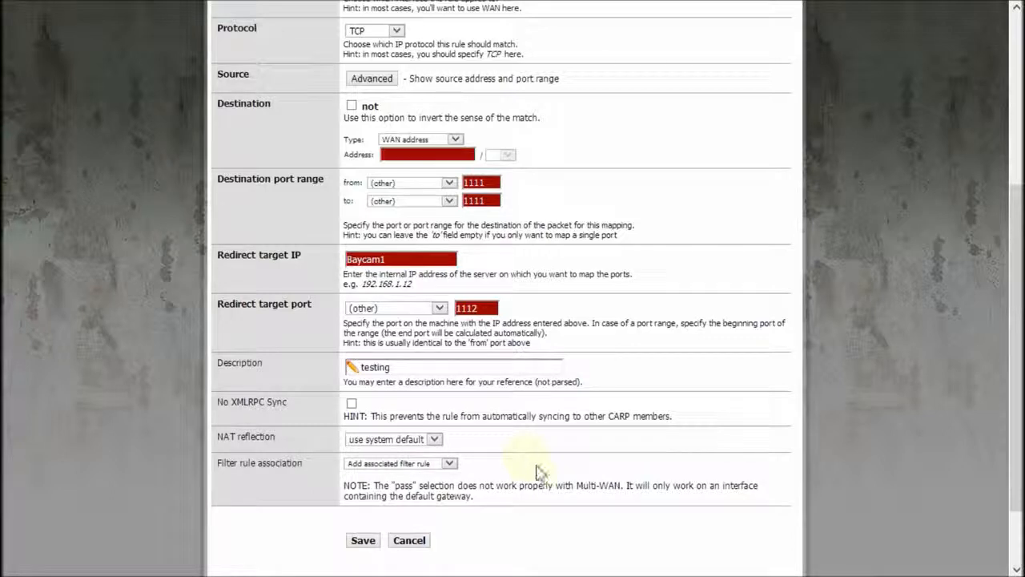
click(368, 541)
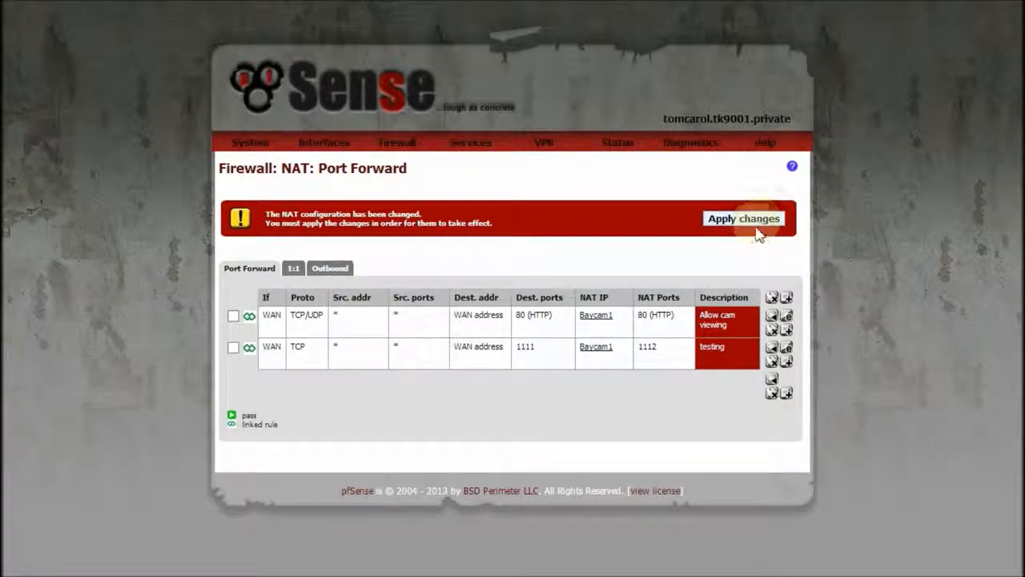
Check the port 1112 "NAT testing" entry in the WAN firewall rules and delete that rule
mouse_move(409, 157)
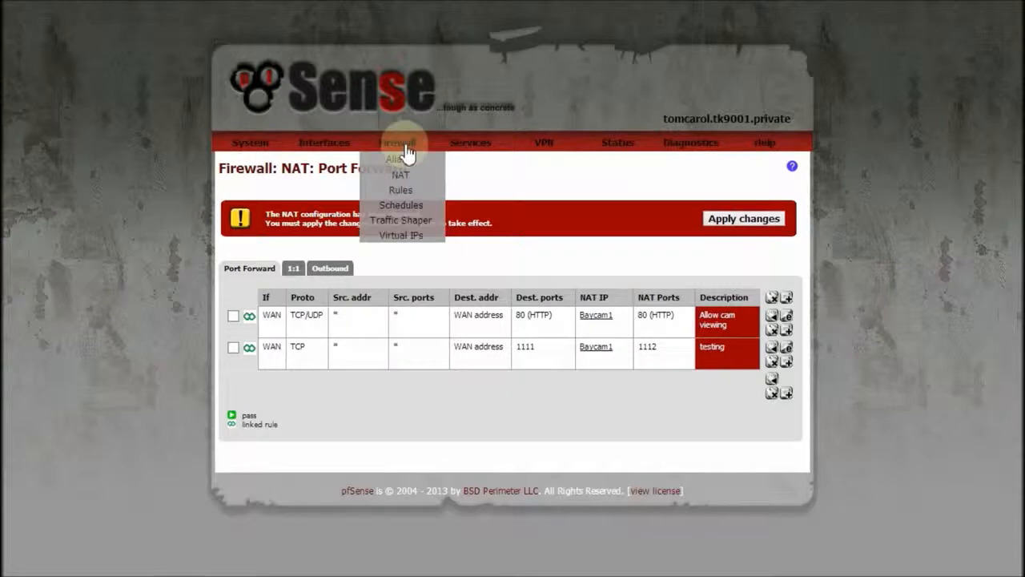
click(412, 196)
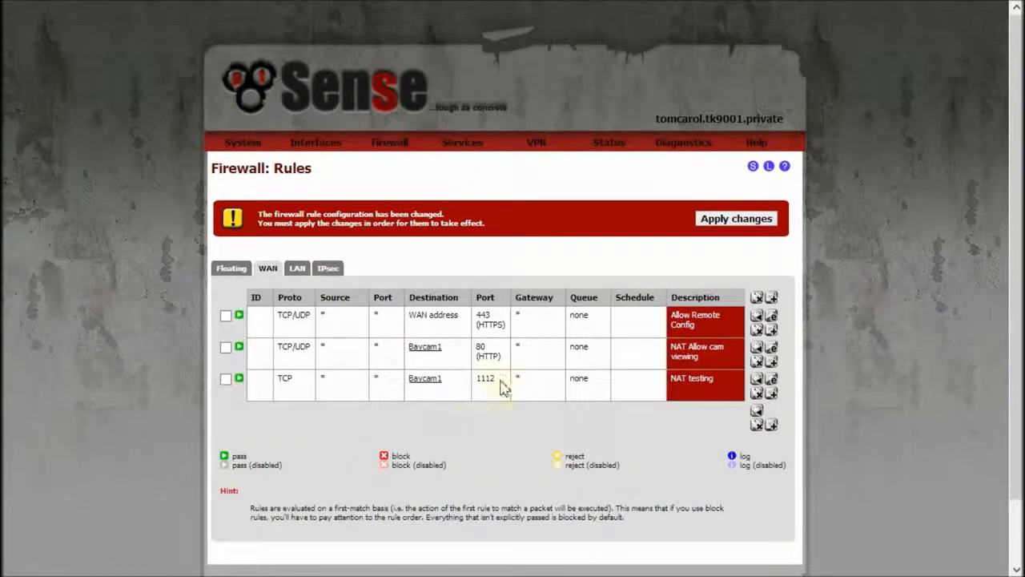
drag(479, 382, 500, 377)
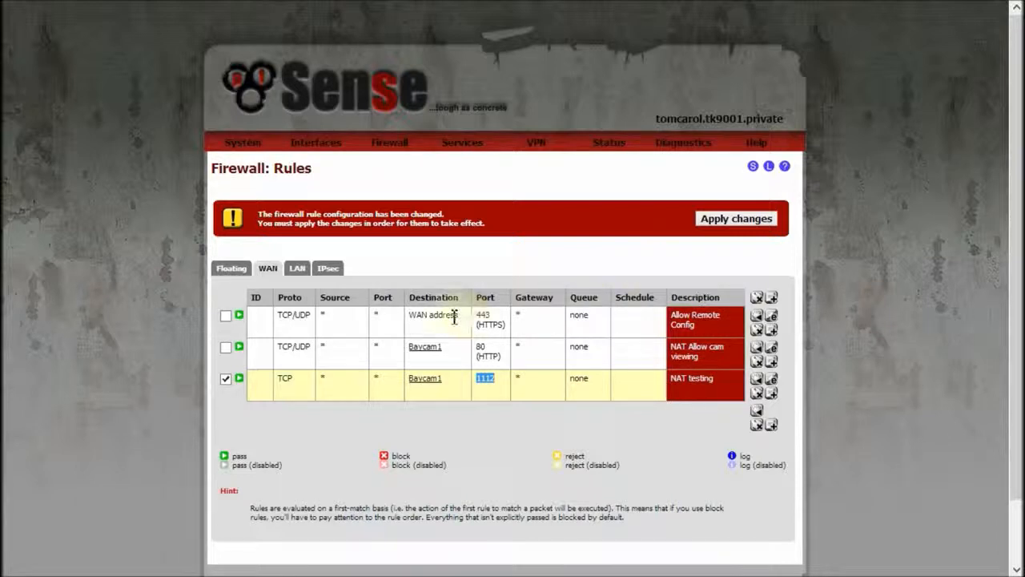
click(757, 393)
click(558, 323)
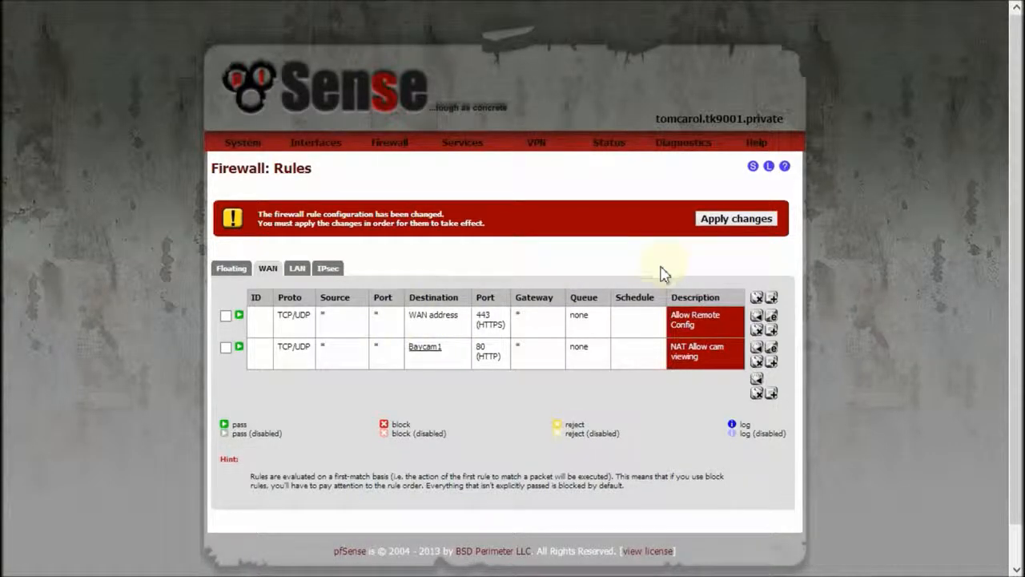
Delete the "Allow Remote Config" WAN rule and apply the firewall rule changes
click(756, 329)
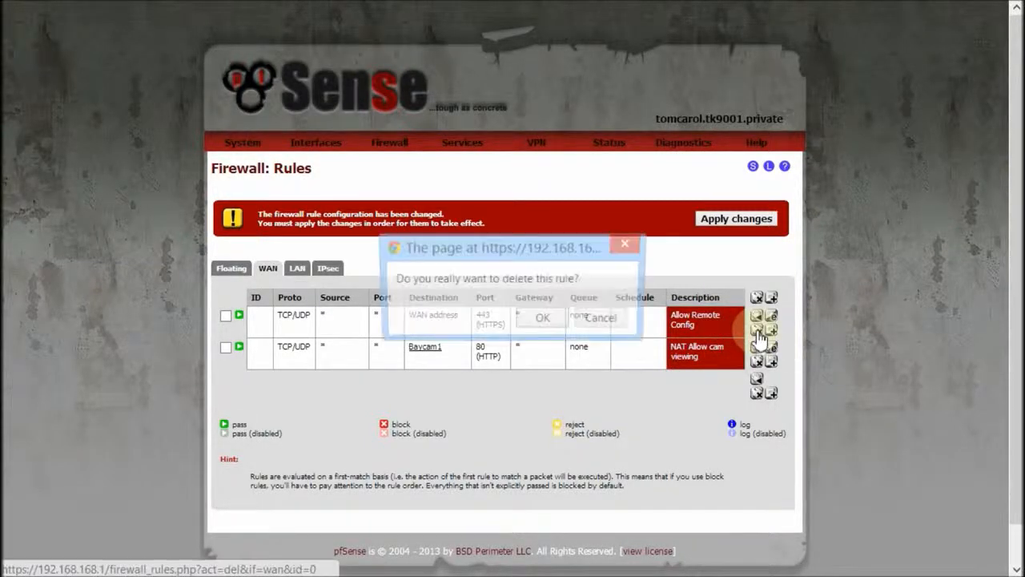
click(544, 320)
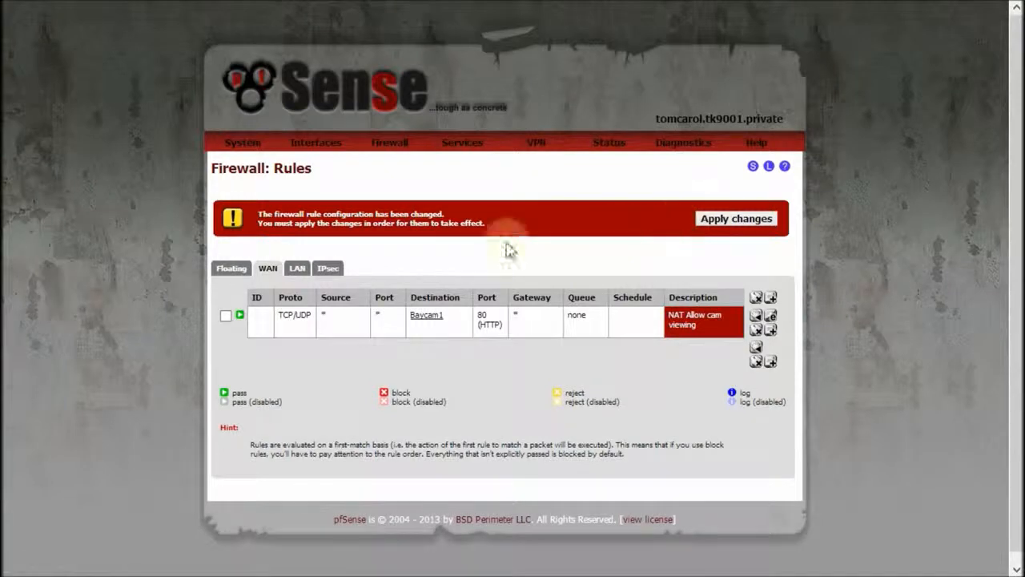
click(736, 223)
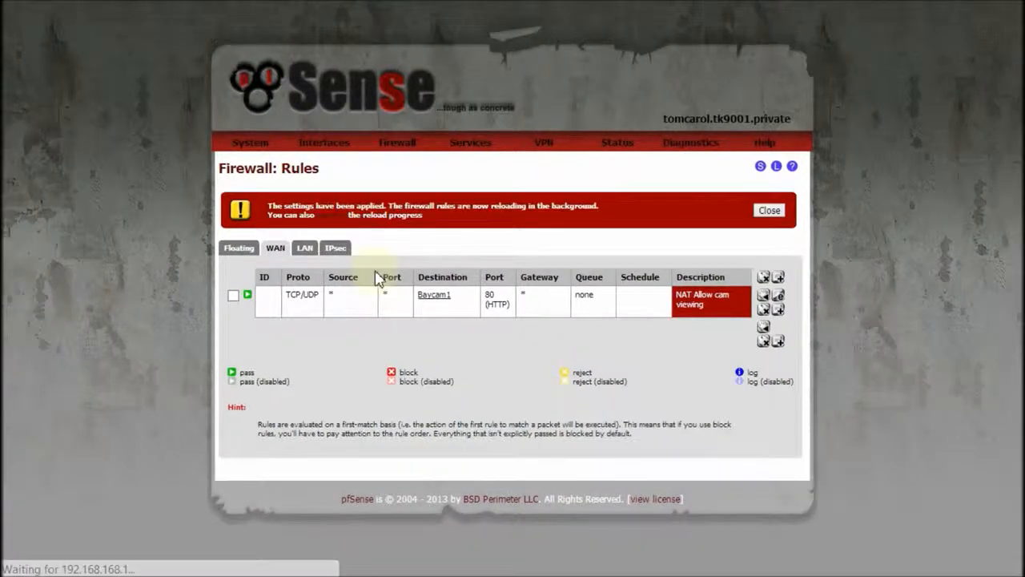
Delete the "testing" NAT port forward rule and apply the NAT configuration changes
mouse_move(403, 154)
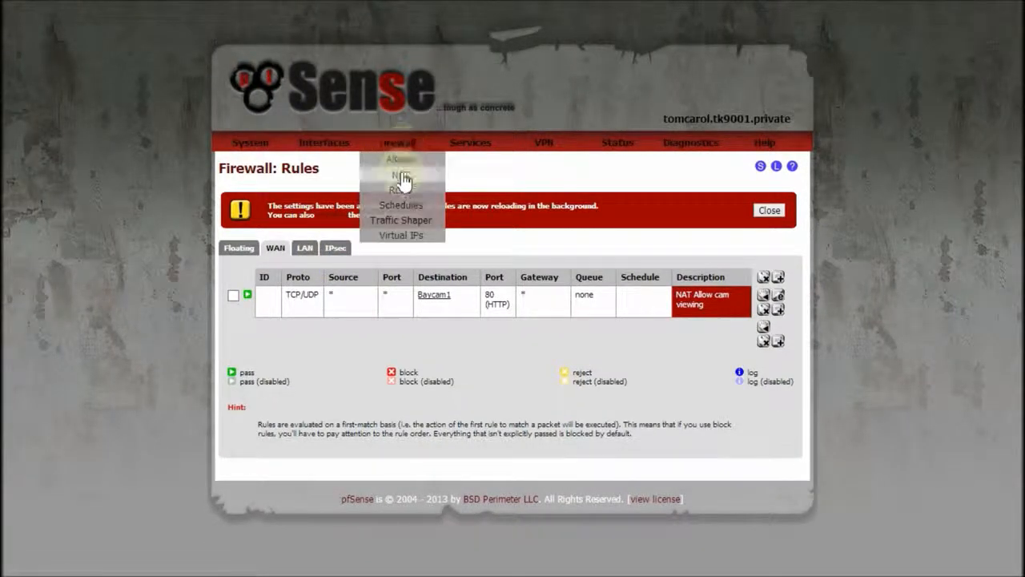
click(400, 174)
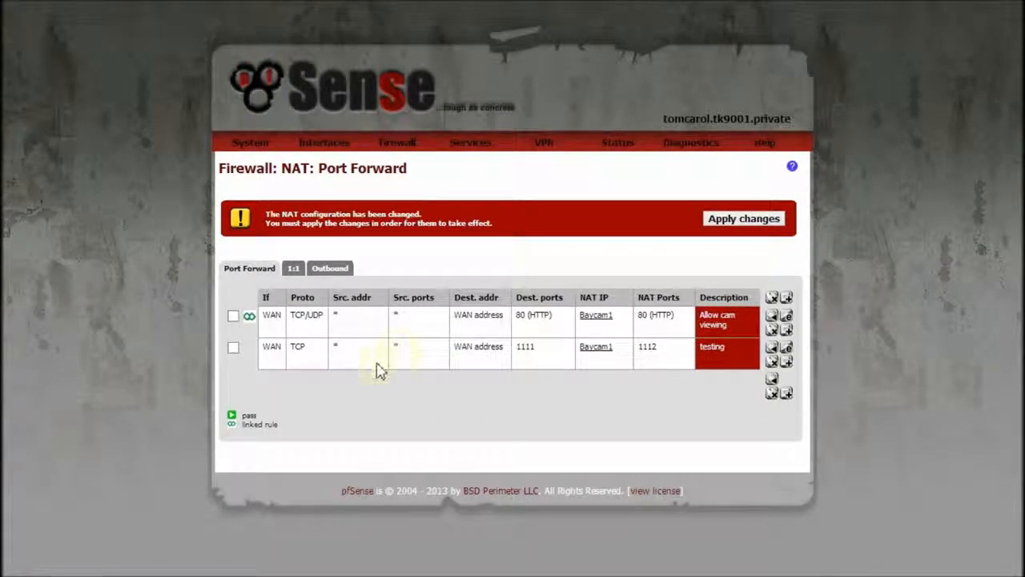
click(774, 366)
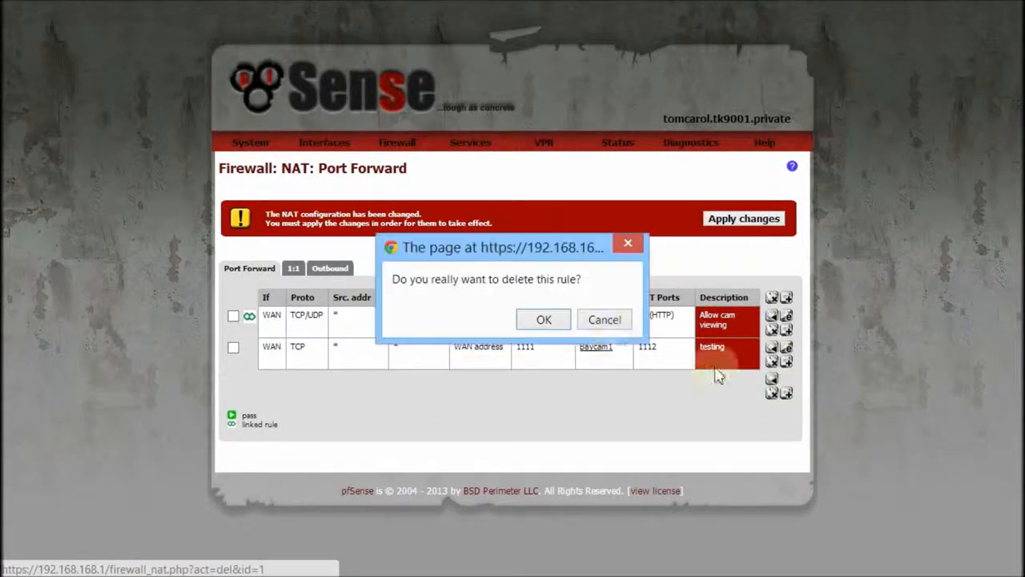
click(545, 321)
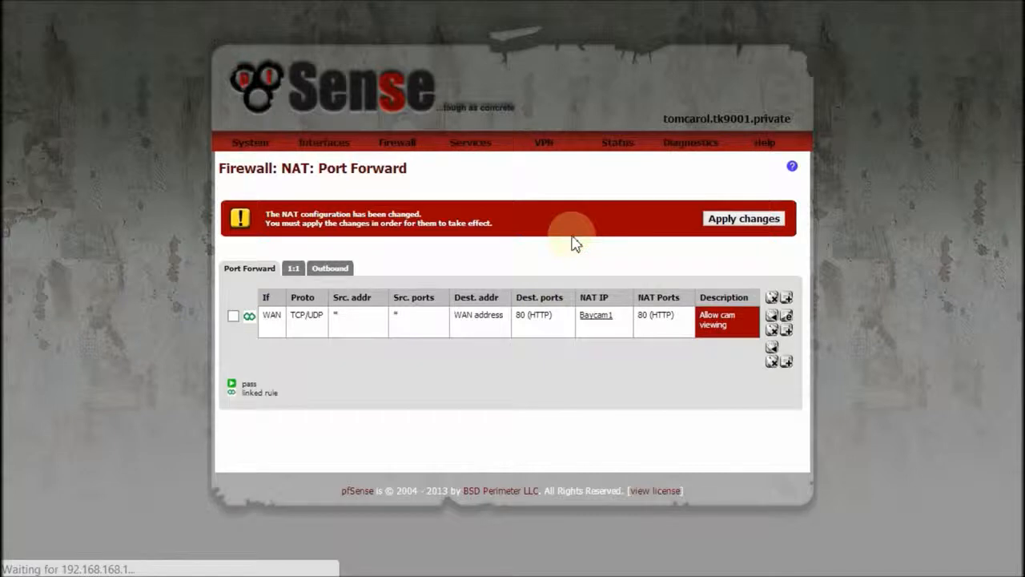
click(716, 221)
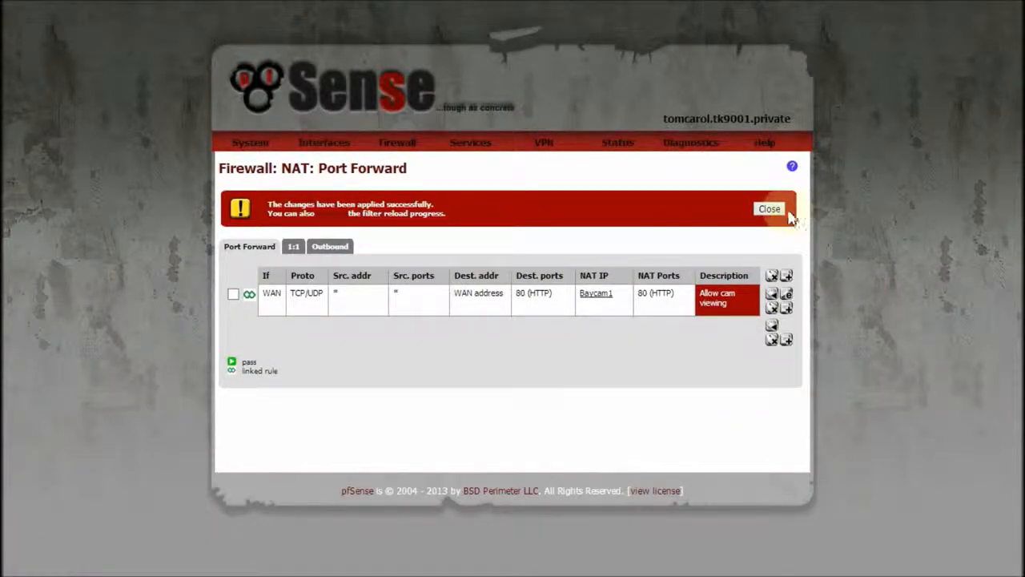
click(770, 212)
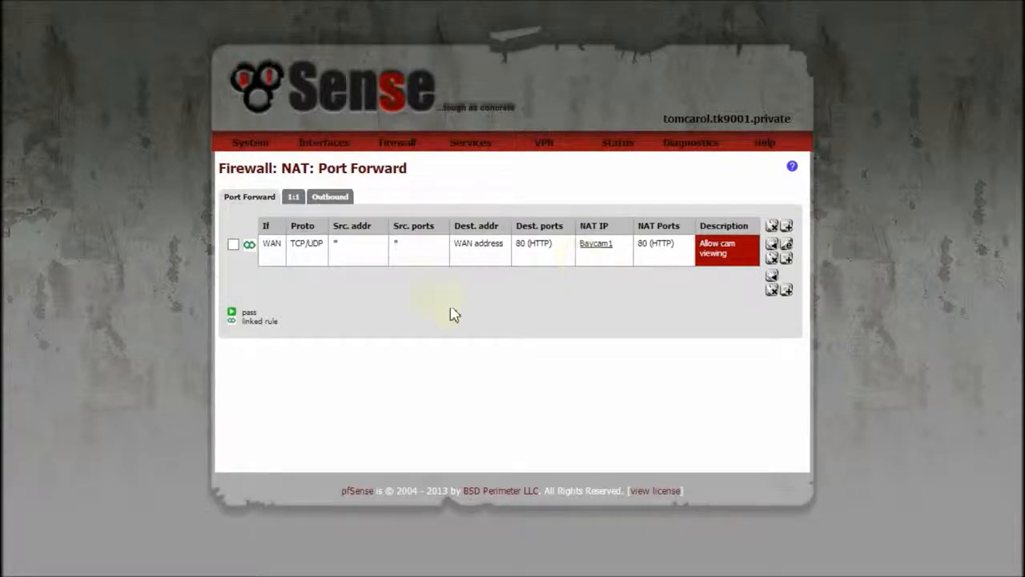
Review the Outbound and 1:1 NAT pages, and return to the port forward rules
click(328, 199)
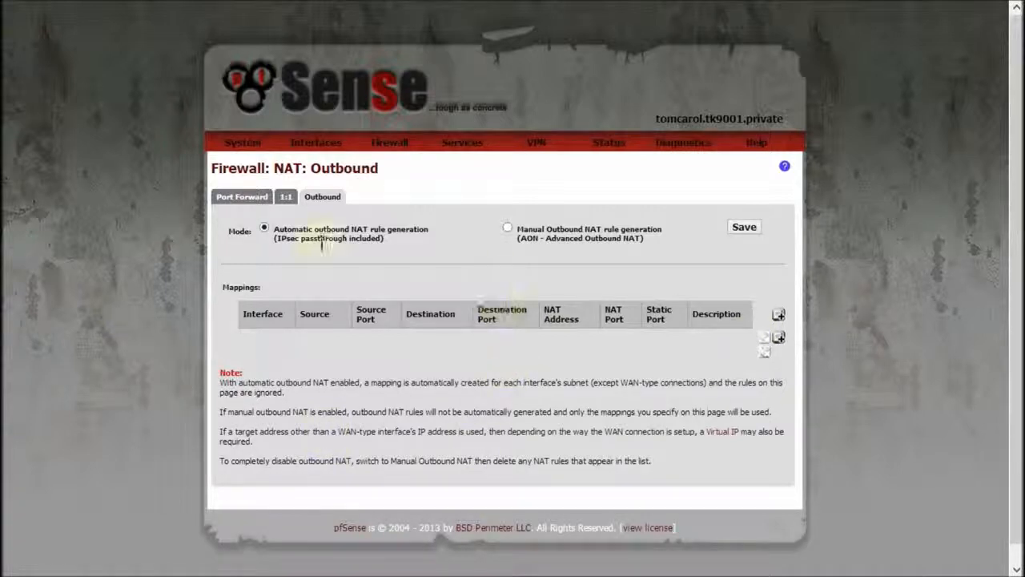
click(290, 200)
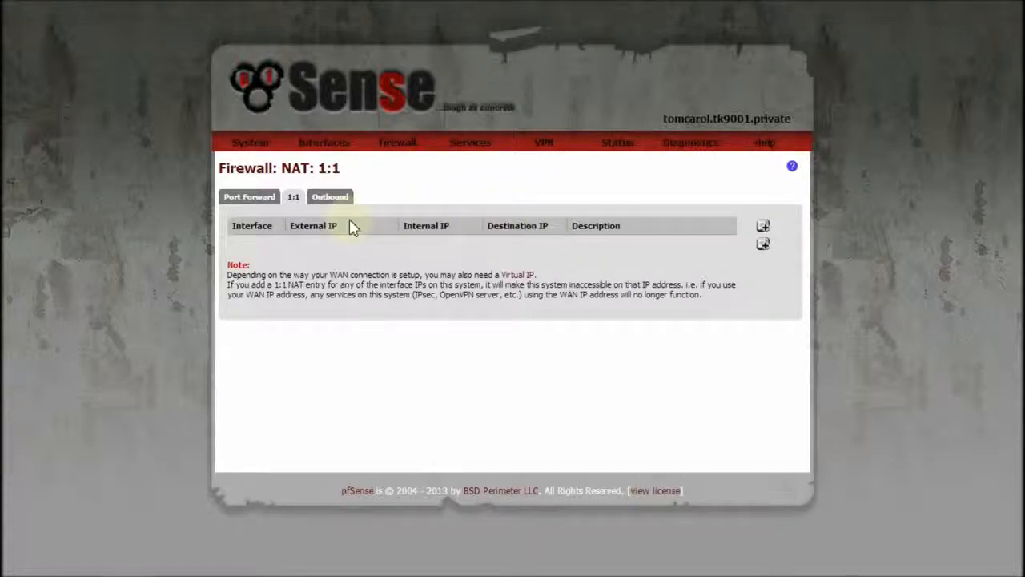
click(252, 199)
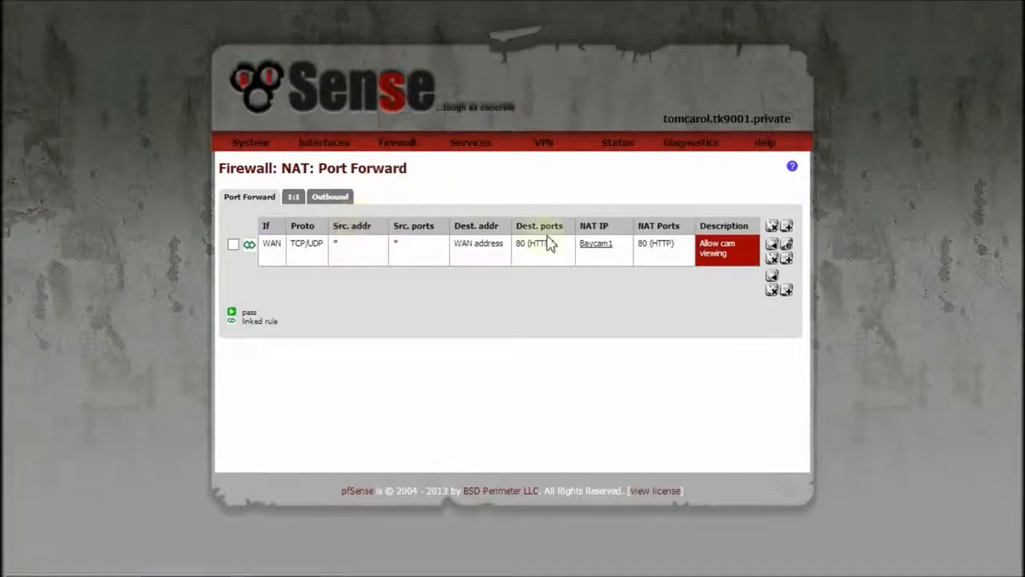
Review the WAN and LAN firewall rules, pointing out the "Default allow LAN to any rule" entry and leaving it unselected
mouse_move(401, 152)
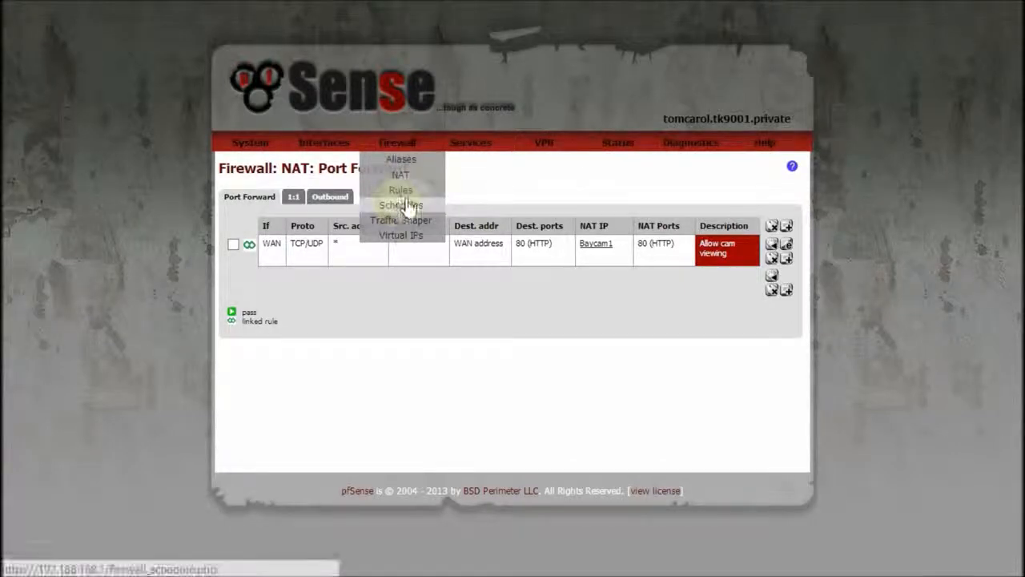
click(403, 193)
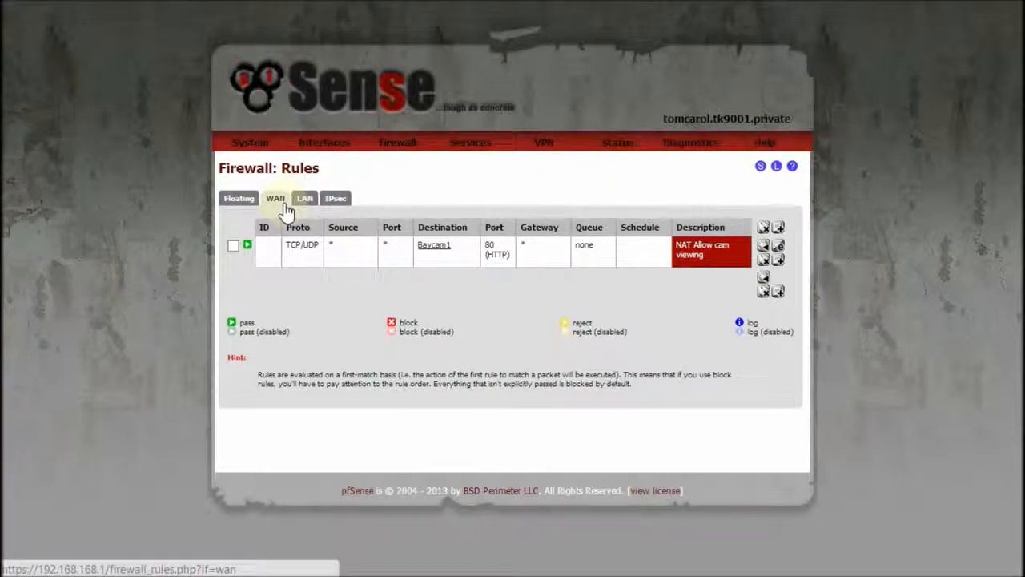
click(306, 202)
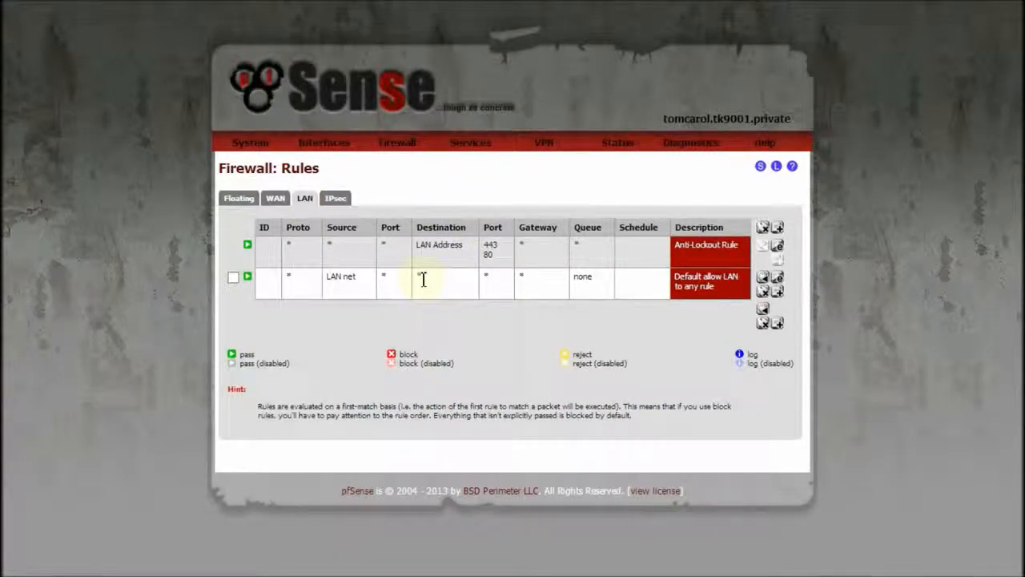
drag(679, 284, 729, 290)
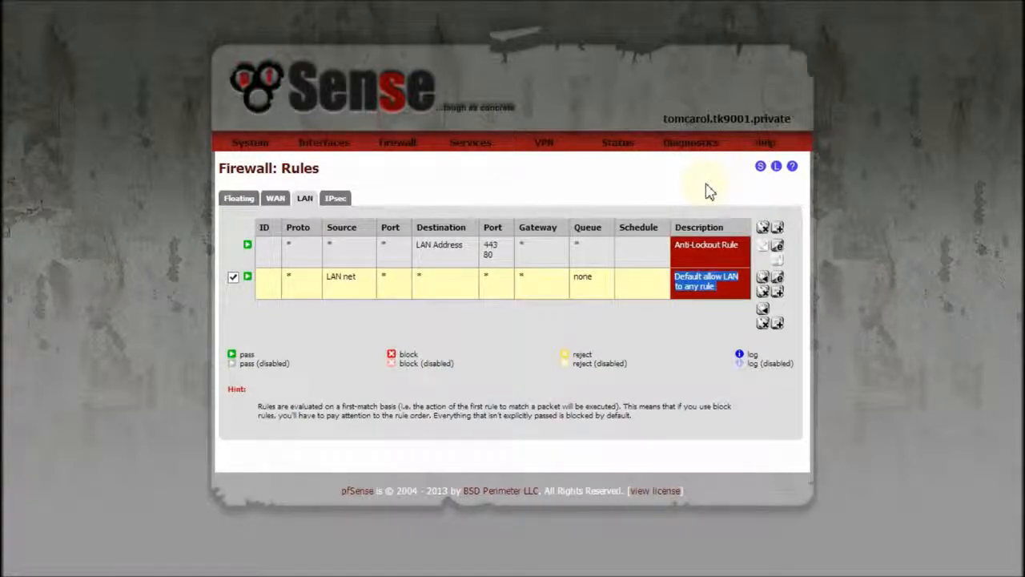
click(402, 308)
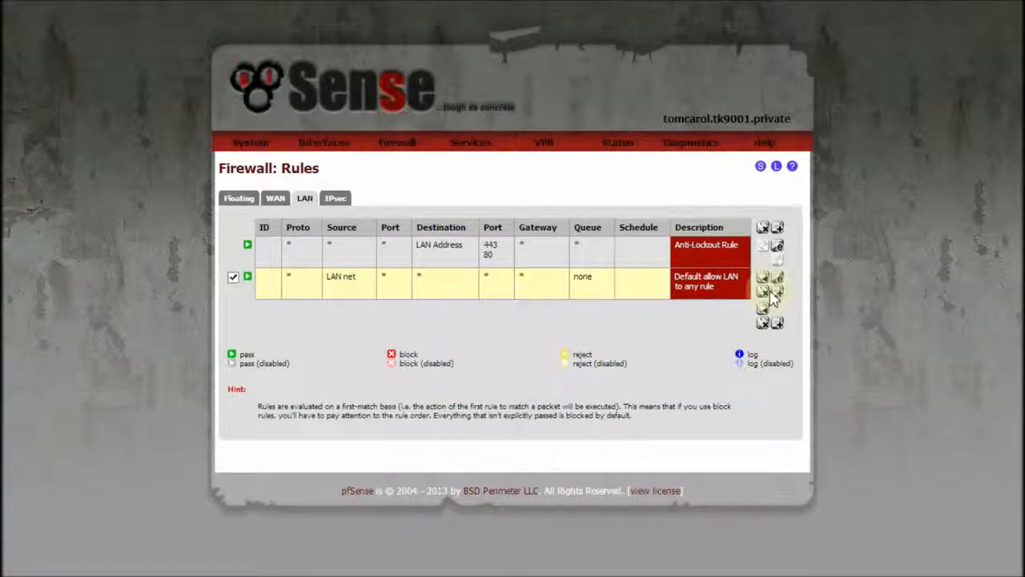
click(234, 279)
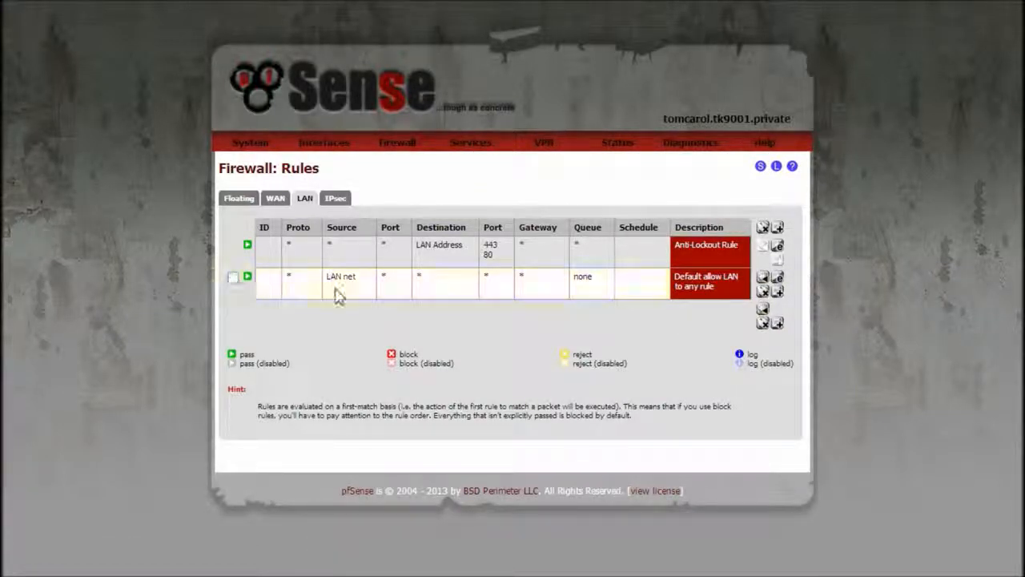
Start a new LAN rule based on "Default allow LAN to any rule" and set its protocol to TCP
click(781, 295)
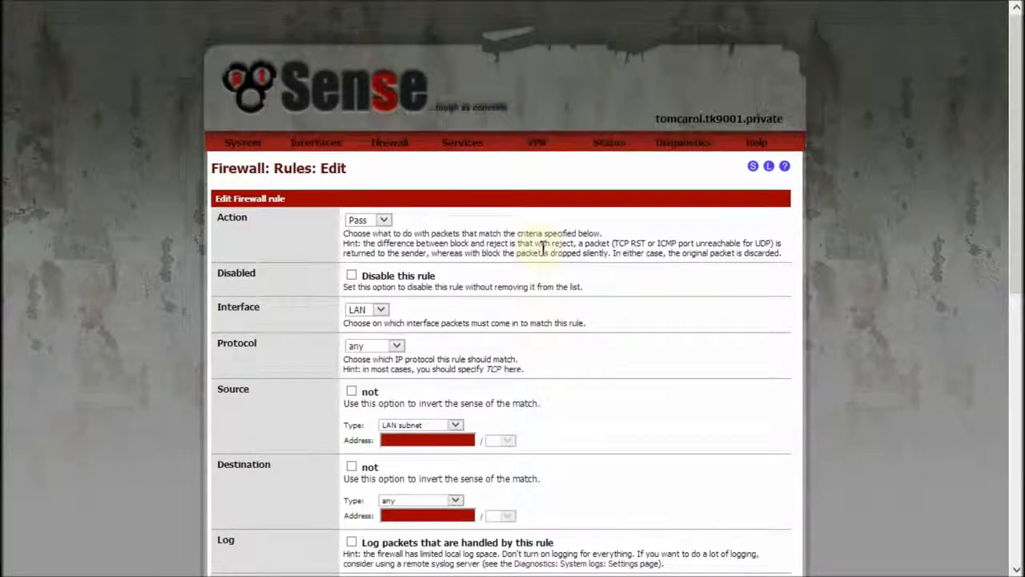
scroll(543, 249, down, 2)
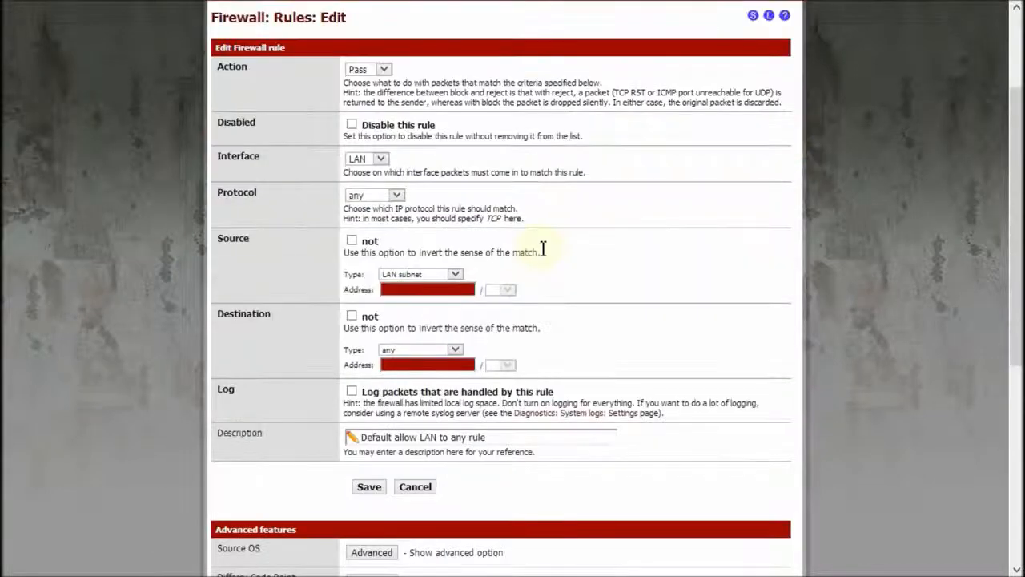
click(396, 197)
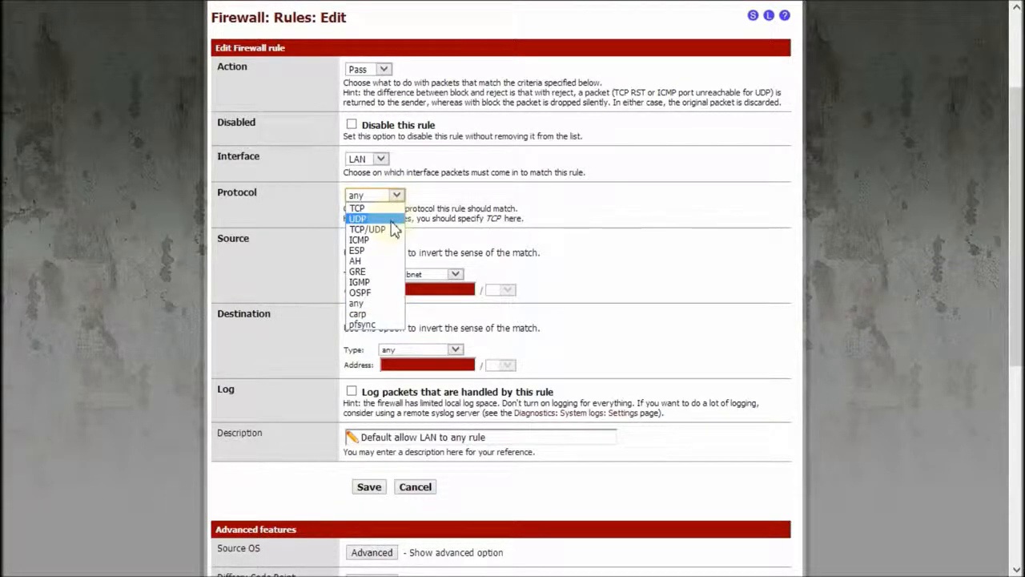
click(393, 208)
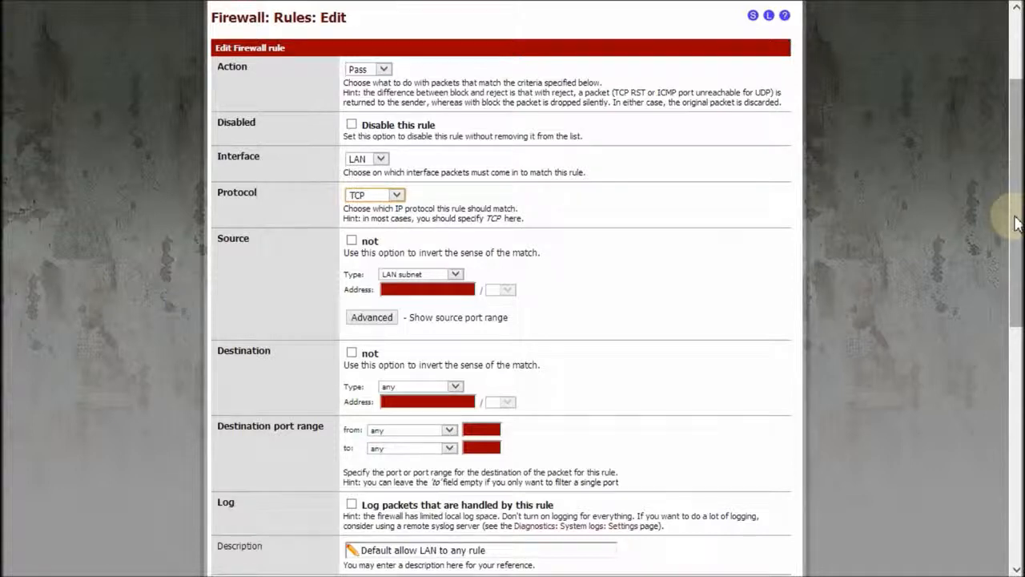
Check the destination types, keep the destination as any, and set the destination port range to HTTP
drag(1016, 223, 1014, 323)
click(462, 134)
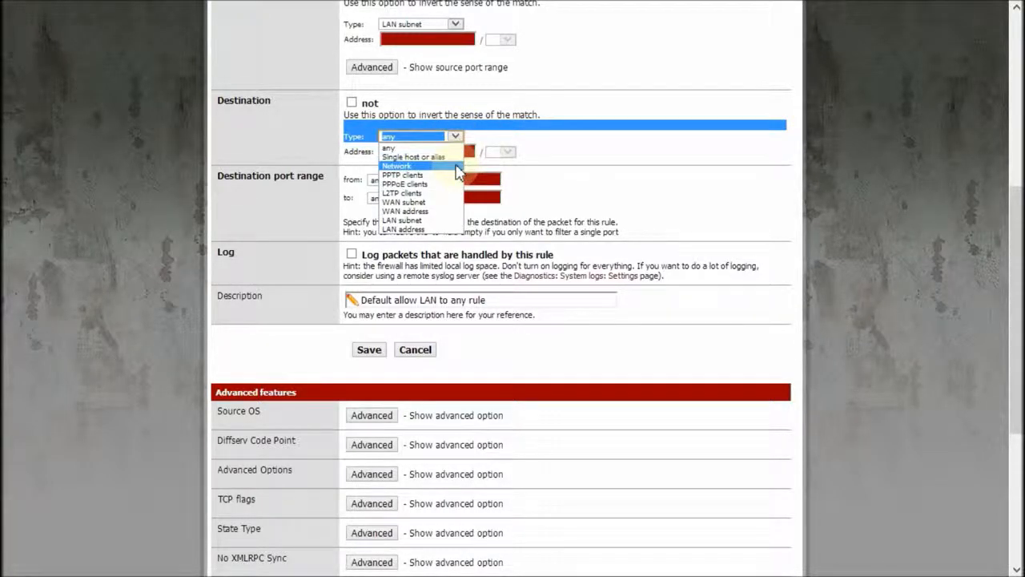
click(624, 153)
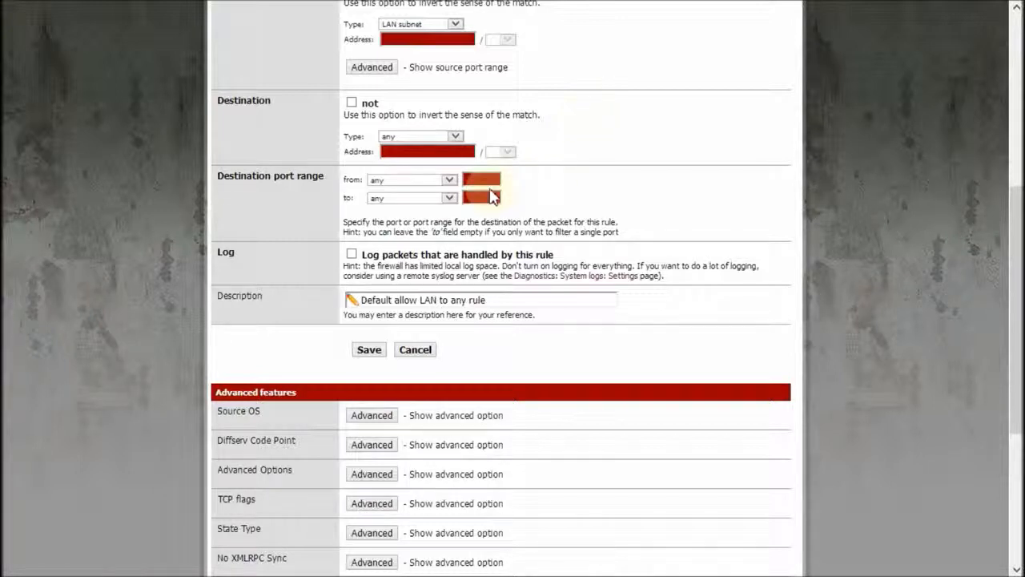
click(451, 181)
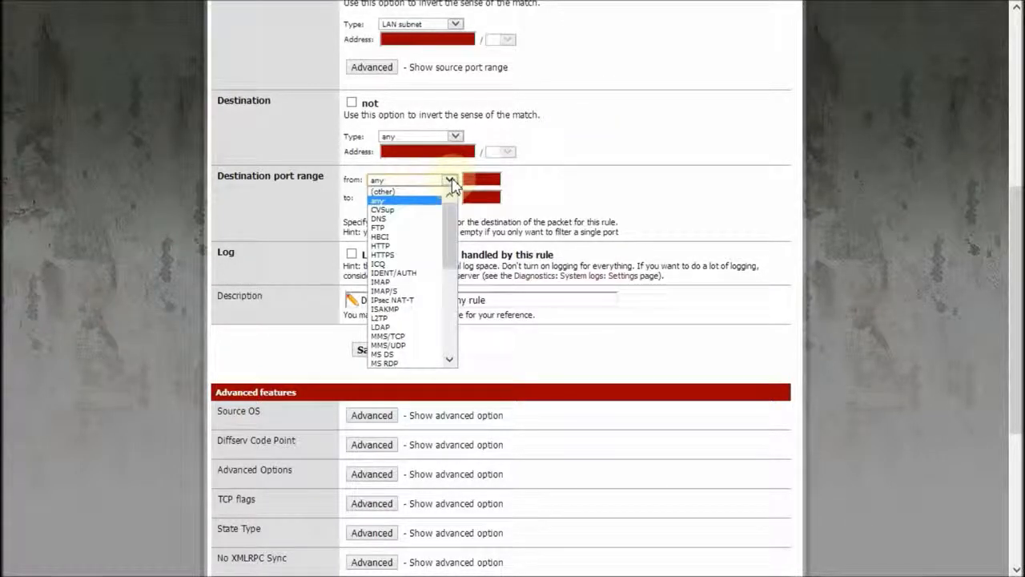
click(389, 245)
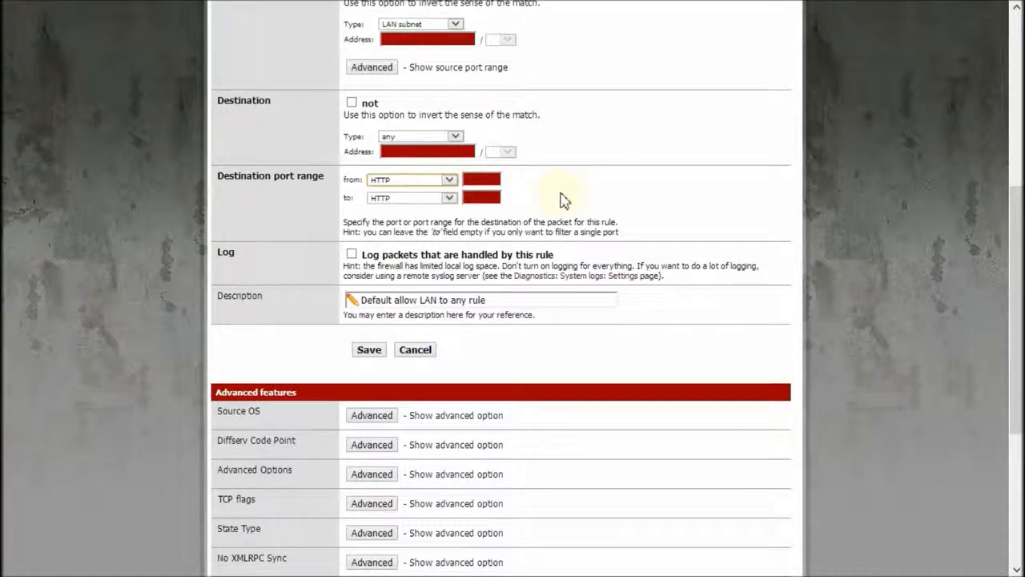
Replace the LAN rule's description with "testing" and review the rule's settings
drag(513, 299, 334, 306)
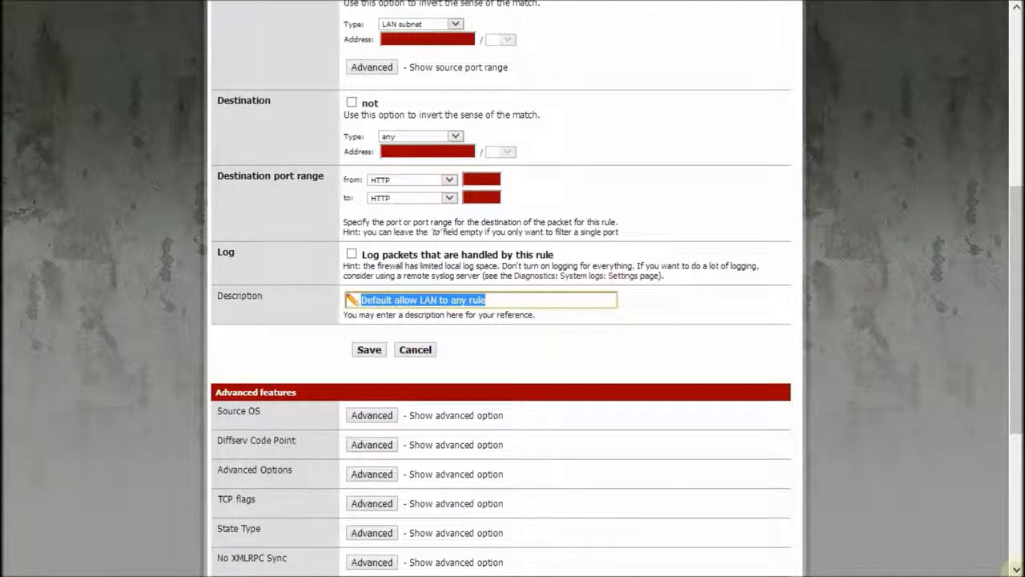
text(test)
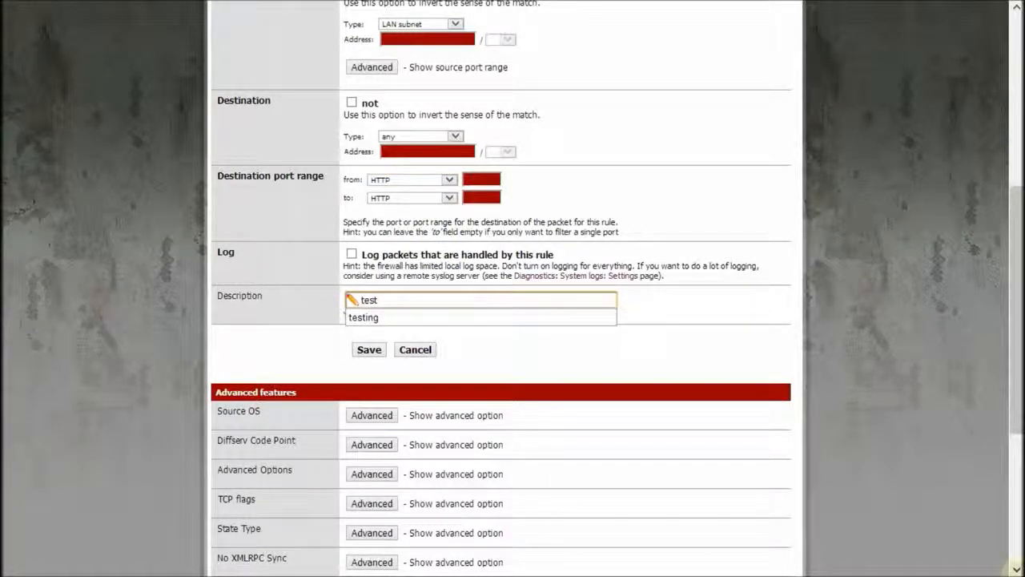
click(529, 317)
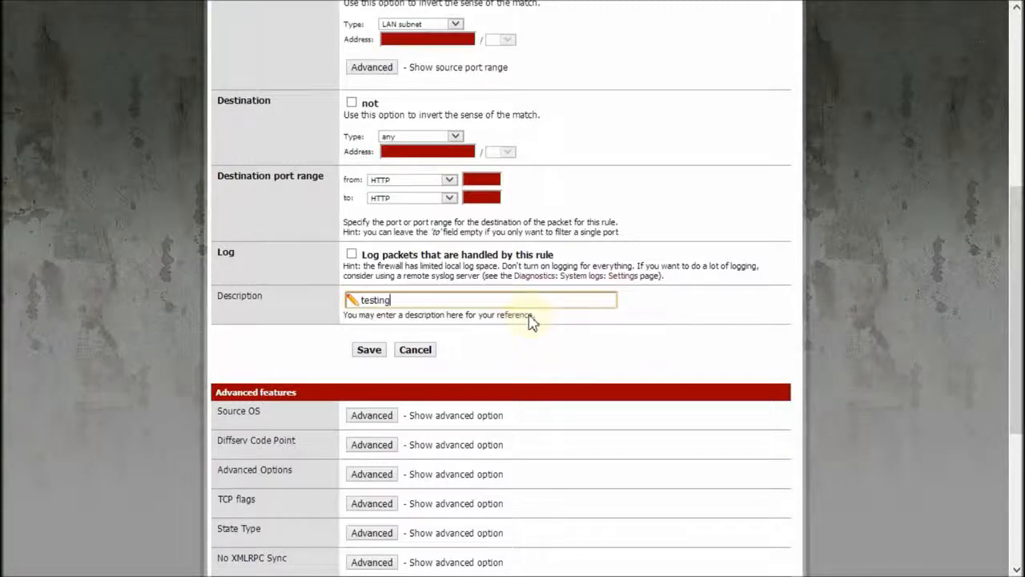
drag(1018, 315, 1016, 90)
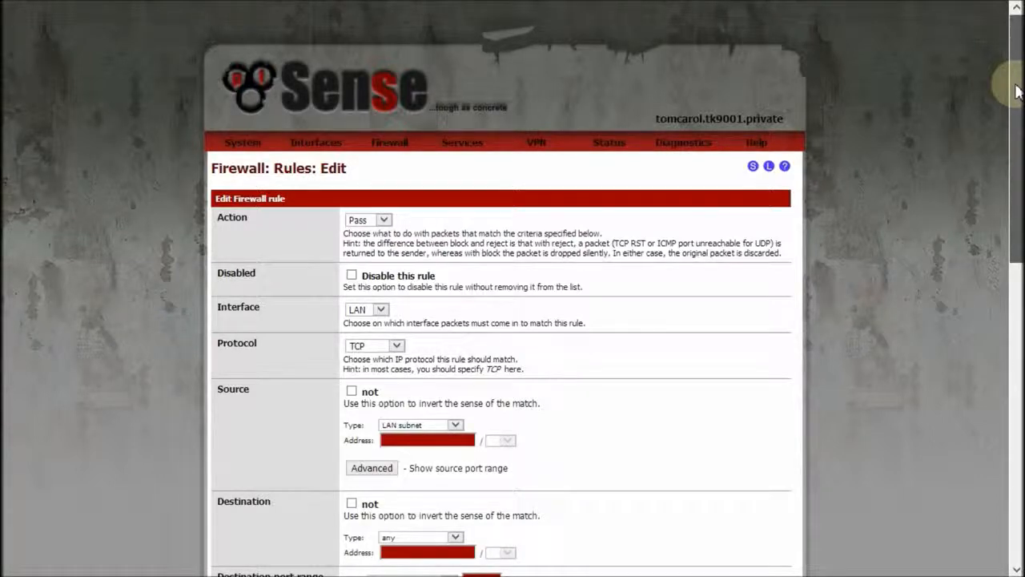
drag(1016, 90, 1016, 278)
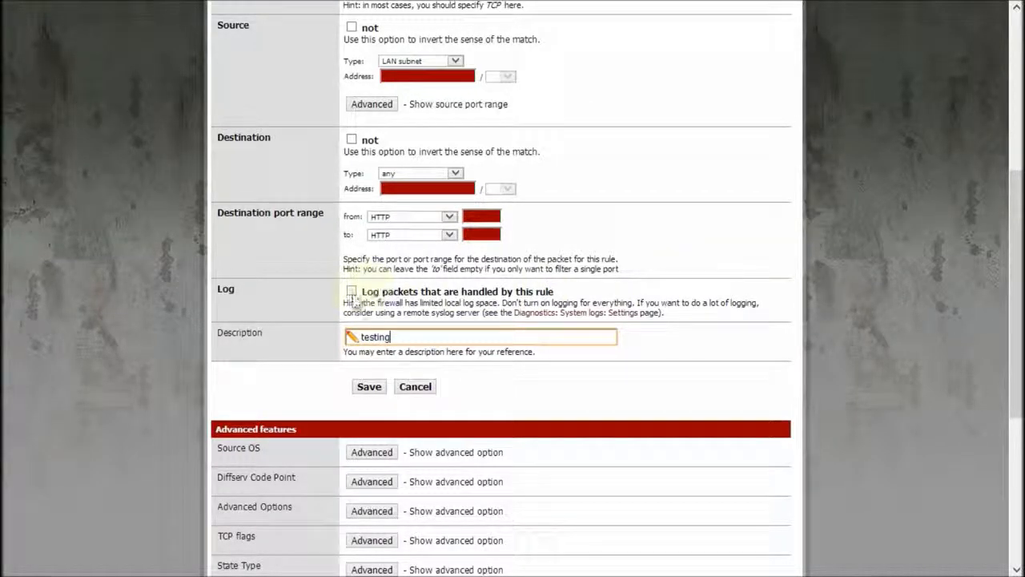
Show the rule's advanced Source OS option and set the OS type to Windows
scroll(922, 277, down, 3)
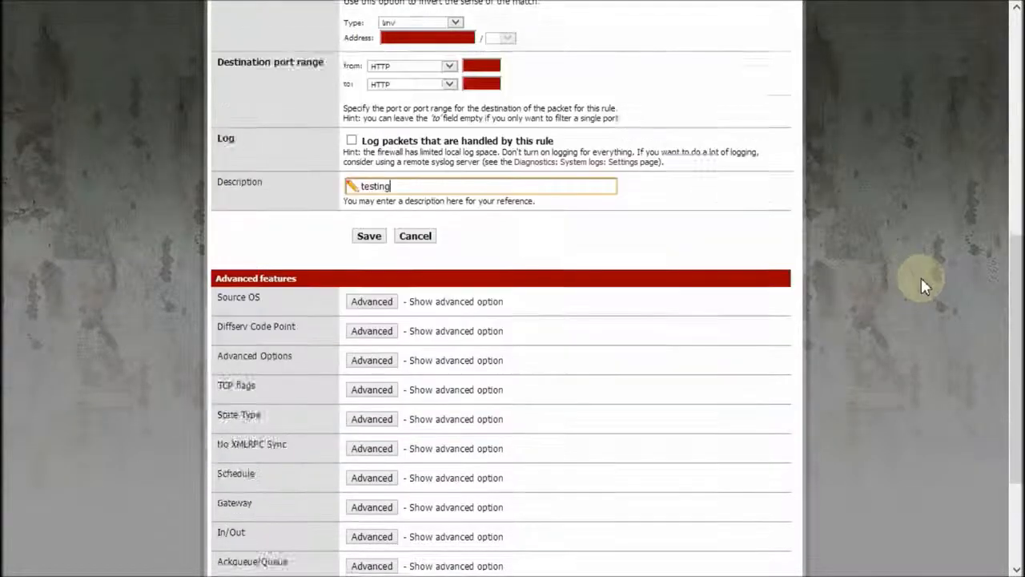
click(369, 230)
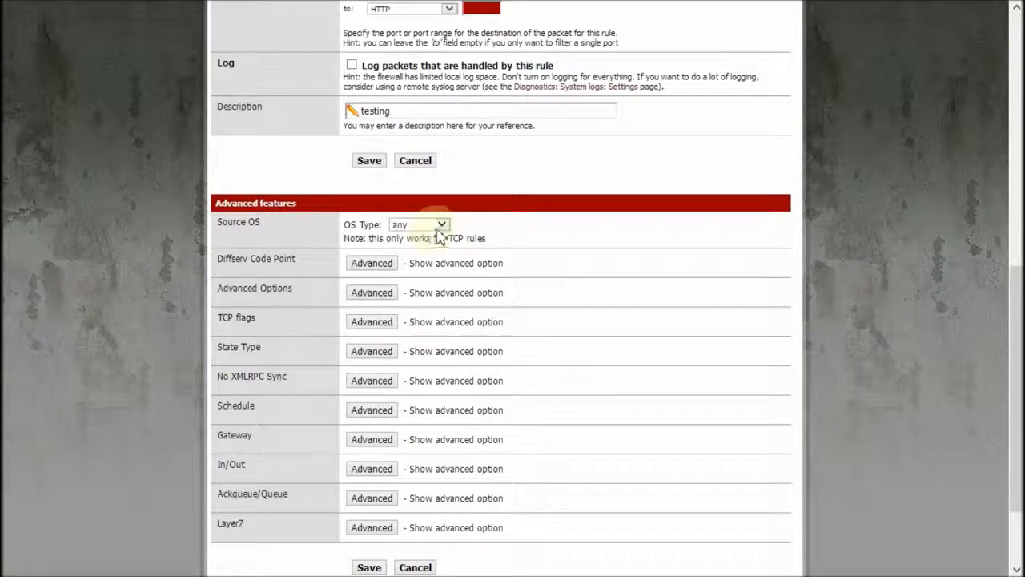
click(446, 229)
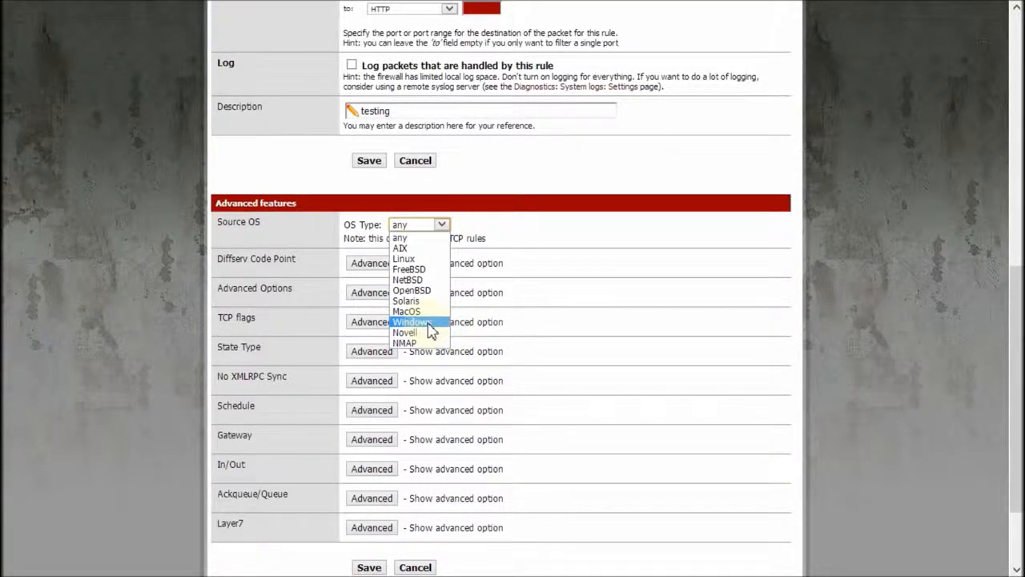
click(412, 322)
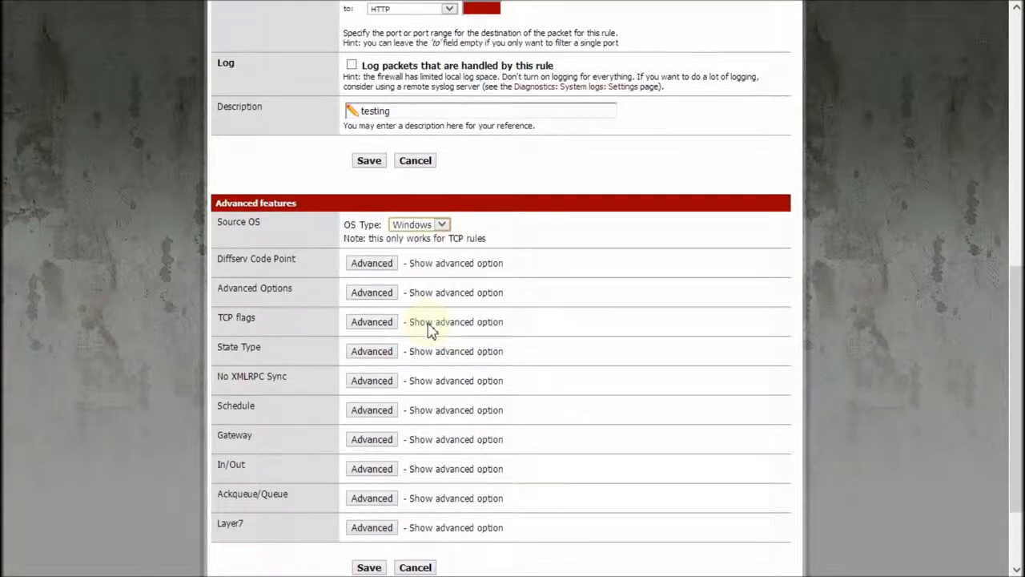
Show the advanced TCP flags and Schedule options of the LAN rule
click(362, 322)
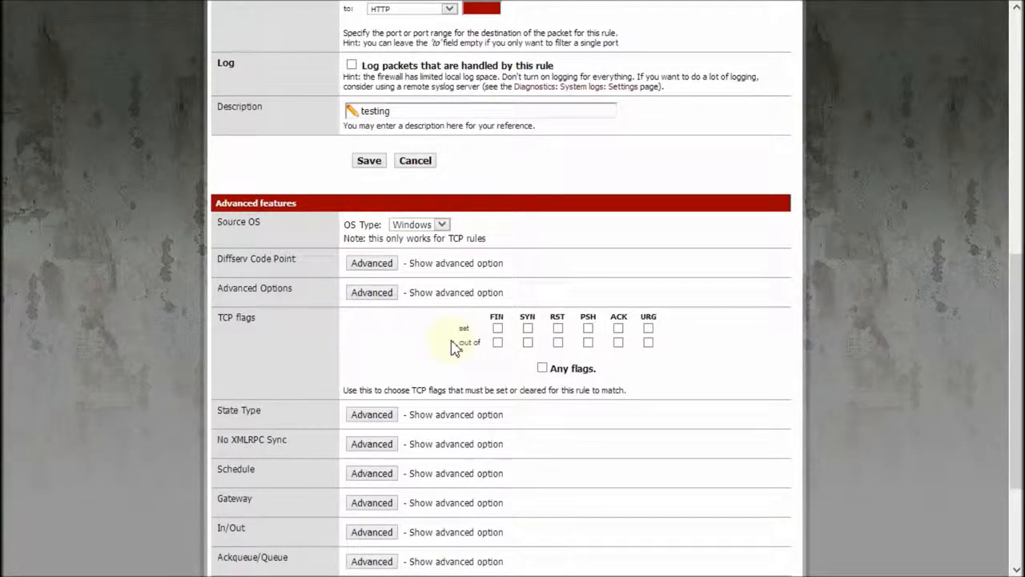
scroll(486, 383, down, 3)
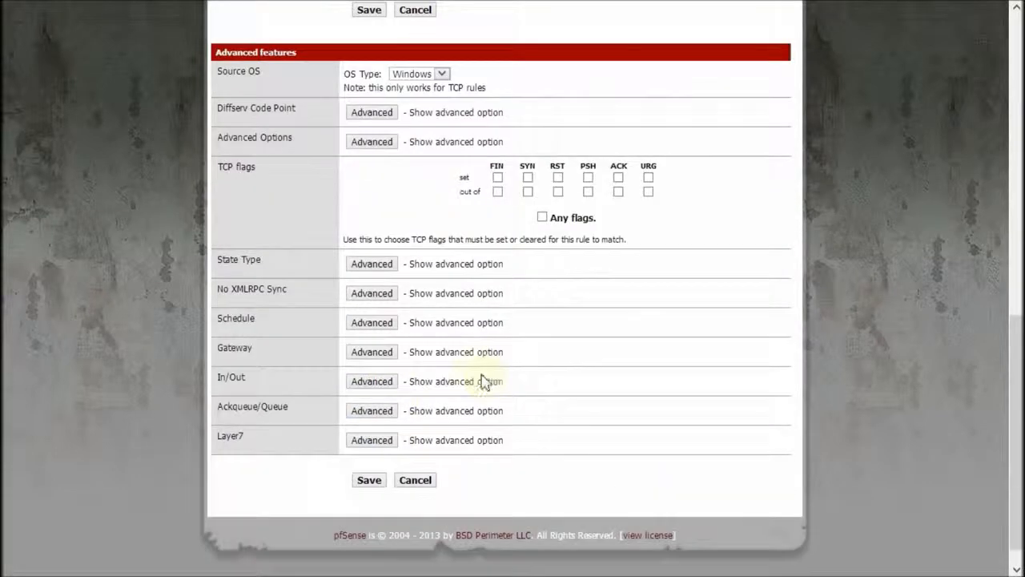
click(396, 323)
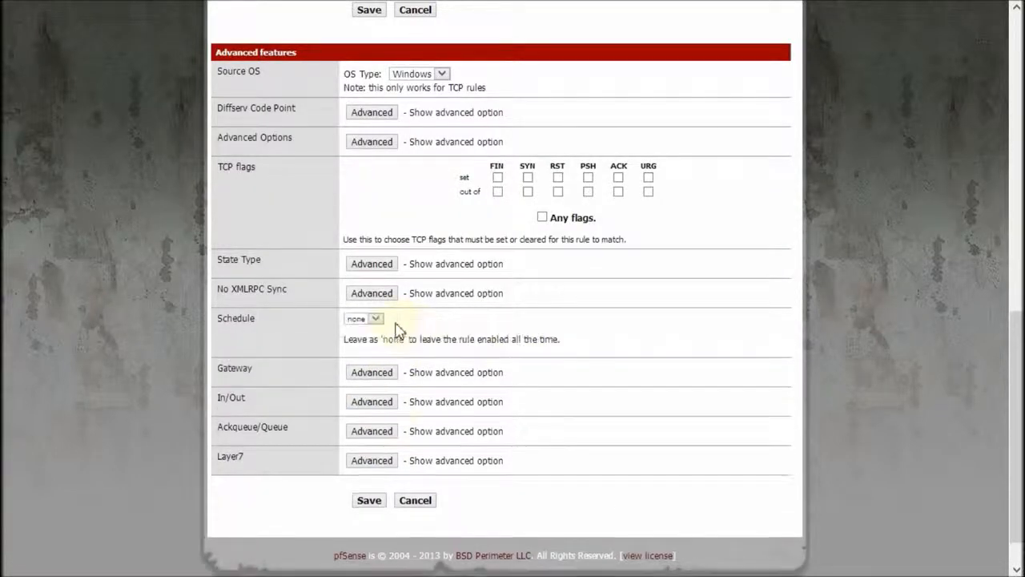
Check the choices of the LAN rule's Schedule option and show its advanced In/Out option
click(376, 318)
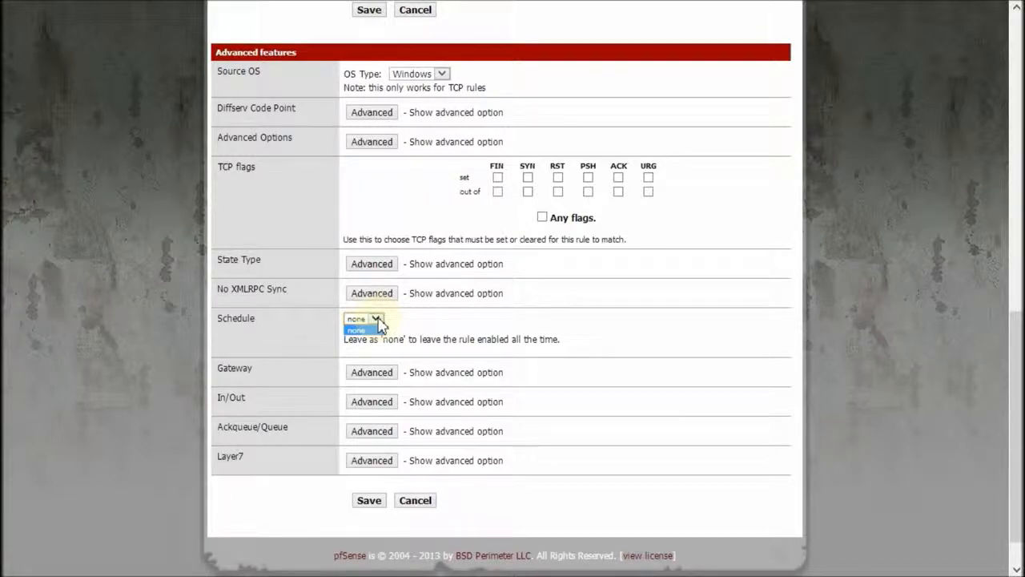
click(378, 320)
click(371, 401)
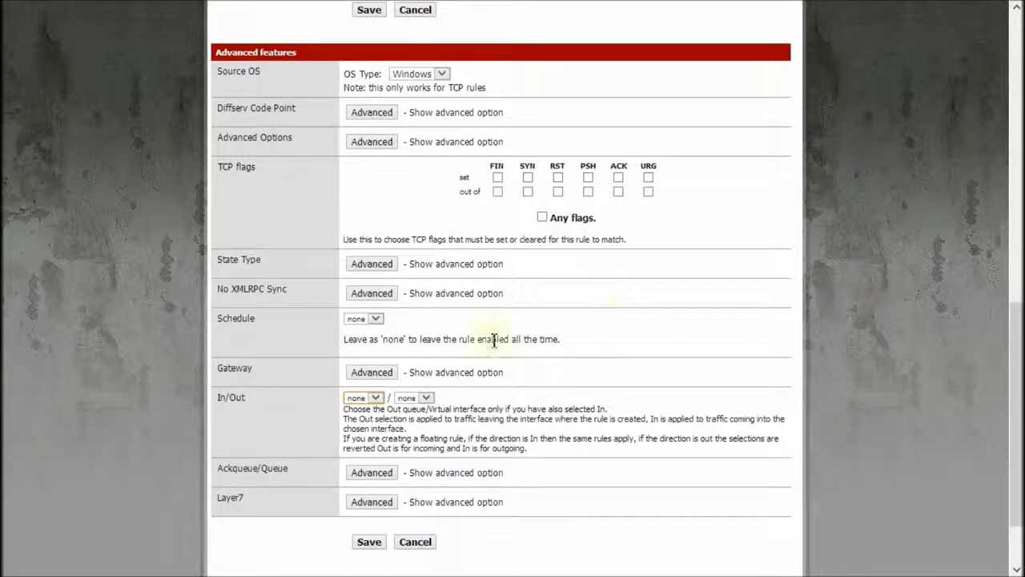
Review the LAN rule's settings from start to end and discard the unsaved rule
scroll(571, 430, up, 6)
scroll(571, 430, up, 3)
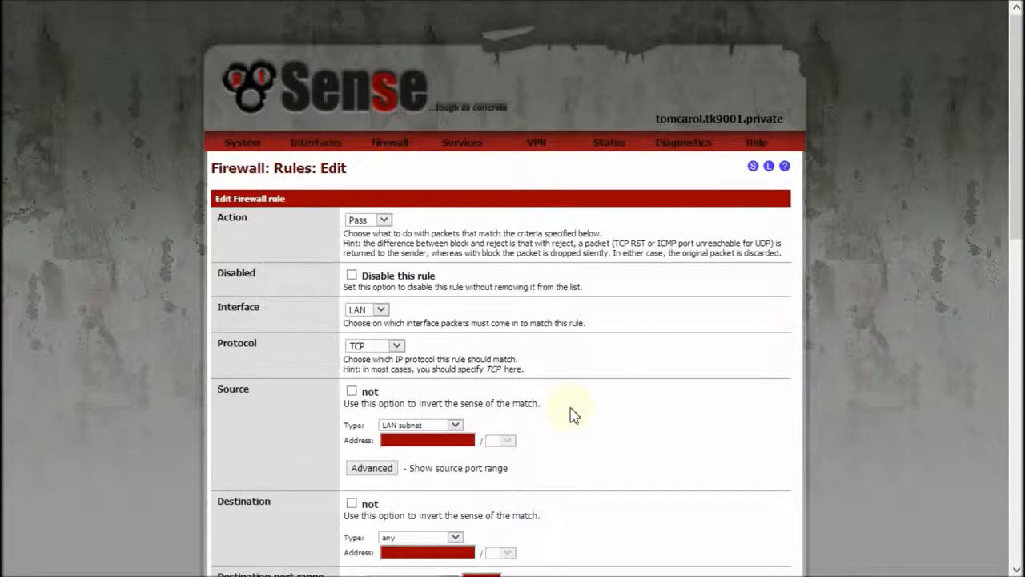
scroll(572, 412, down, 6)
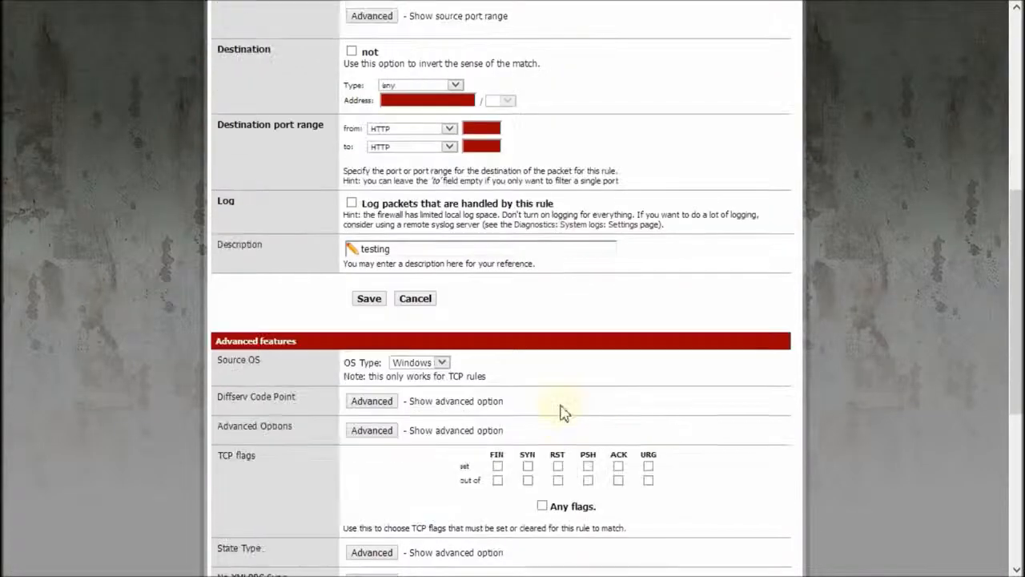
click(415, 298)
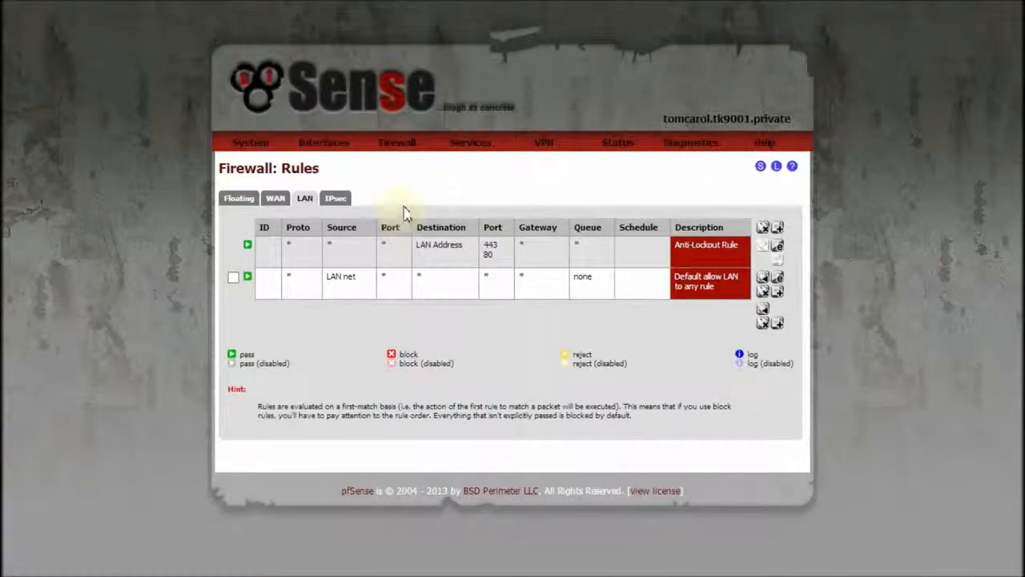
View the IPsec firewall rules and open the firewall Schedules page
click(341, 202)
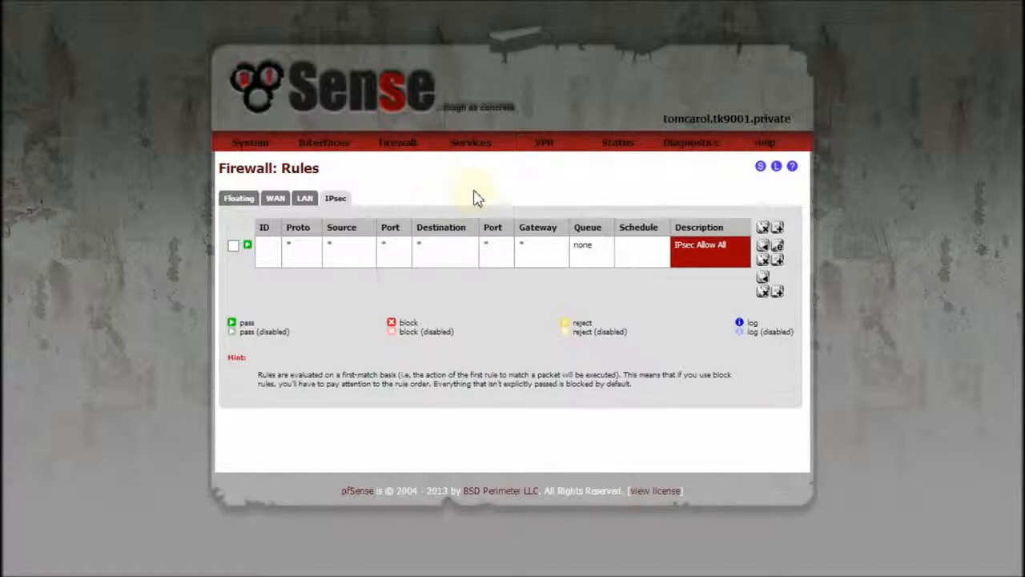
mouse_move(398, 154)
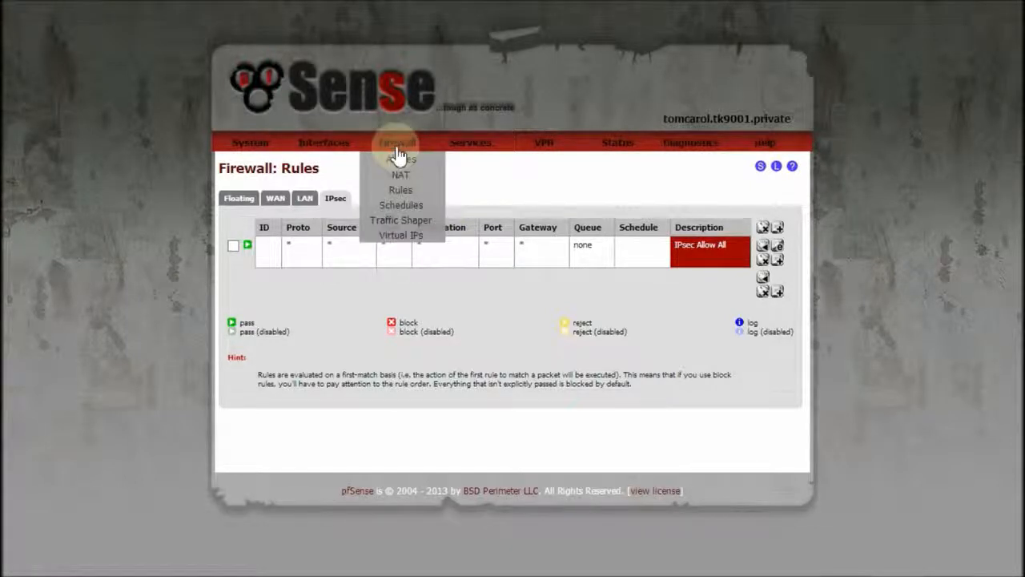
click(403, 205)
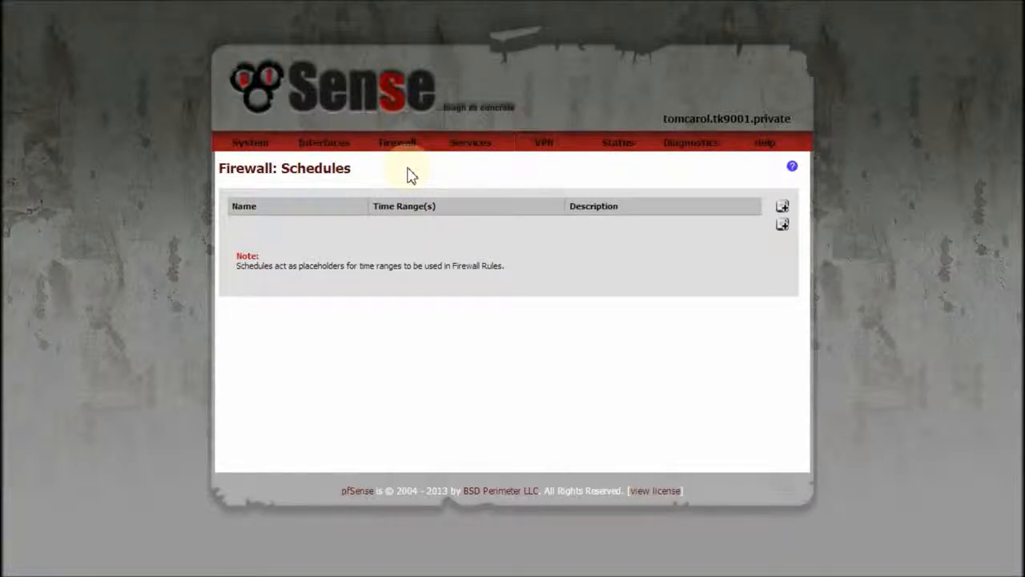
Start a new firewall schedule named "test" with the description "test schedule"
click(782, 227)
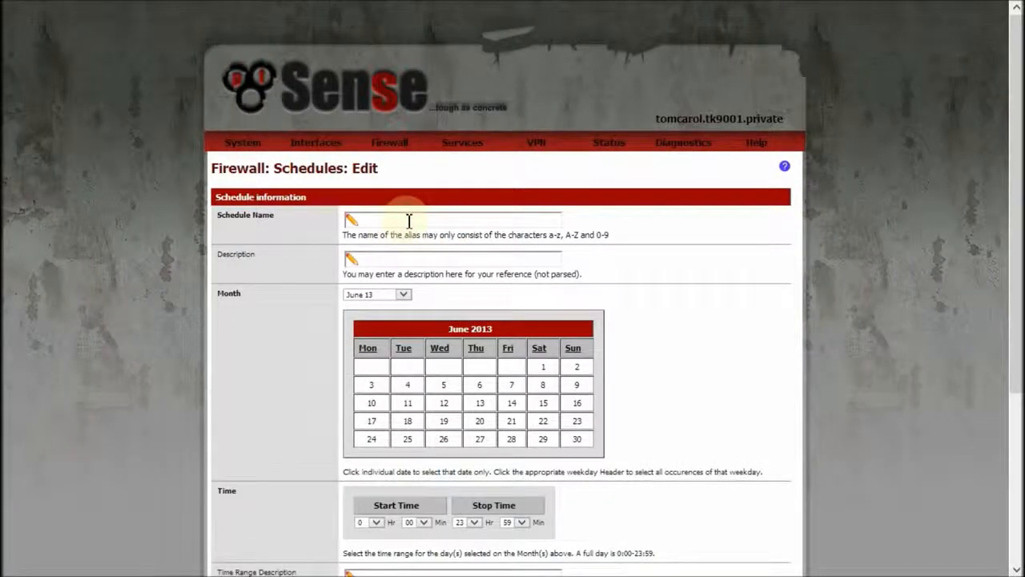
click(409, 221)
text(test)
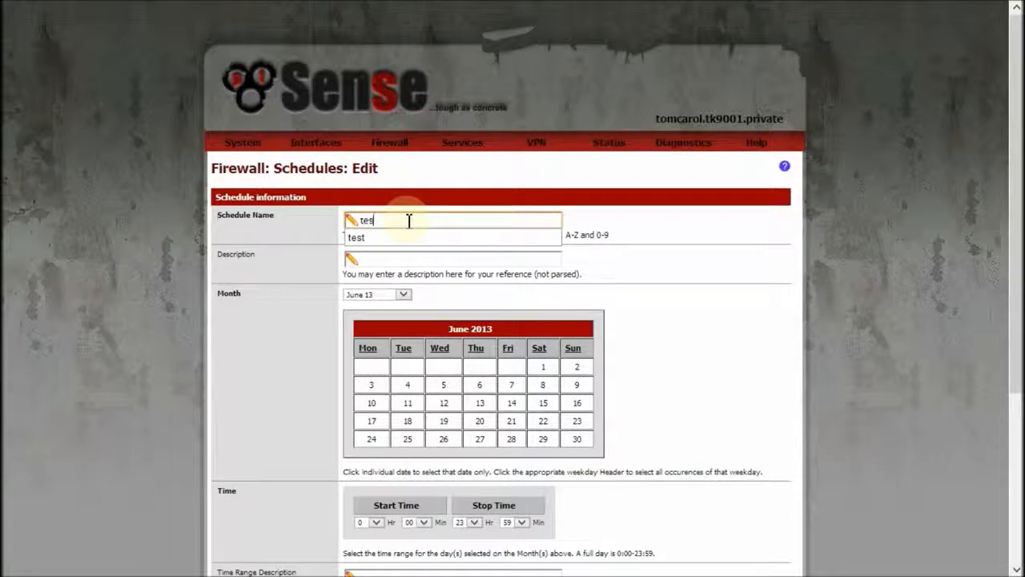
click(396, 239)
click(390, 259)
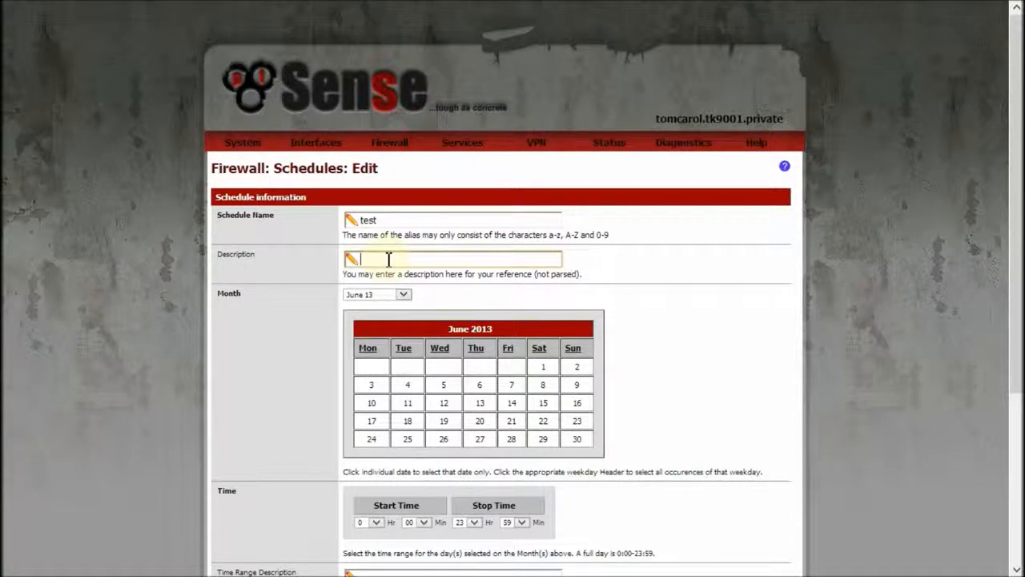
text(test )
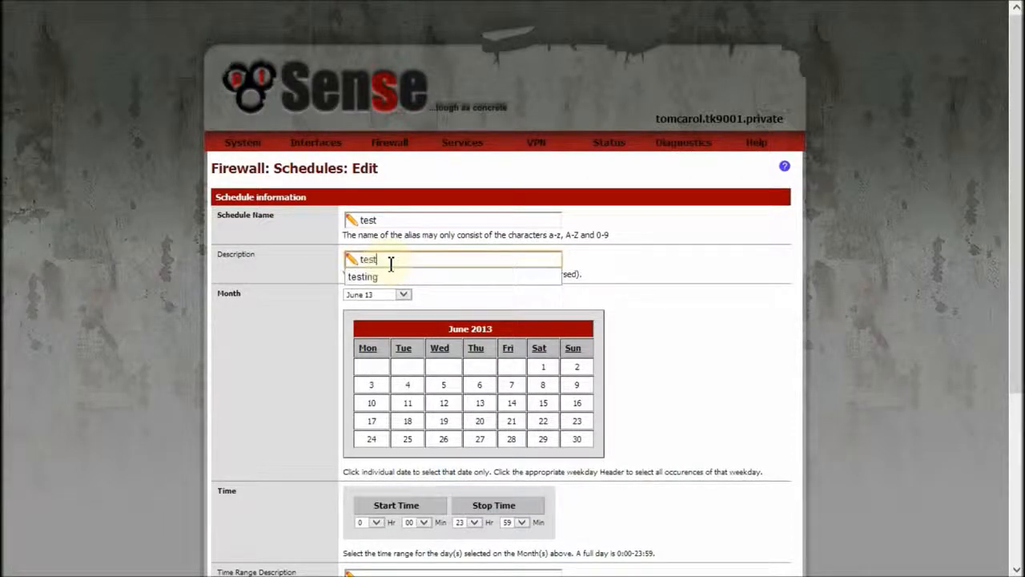
text(schedule)
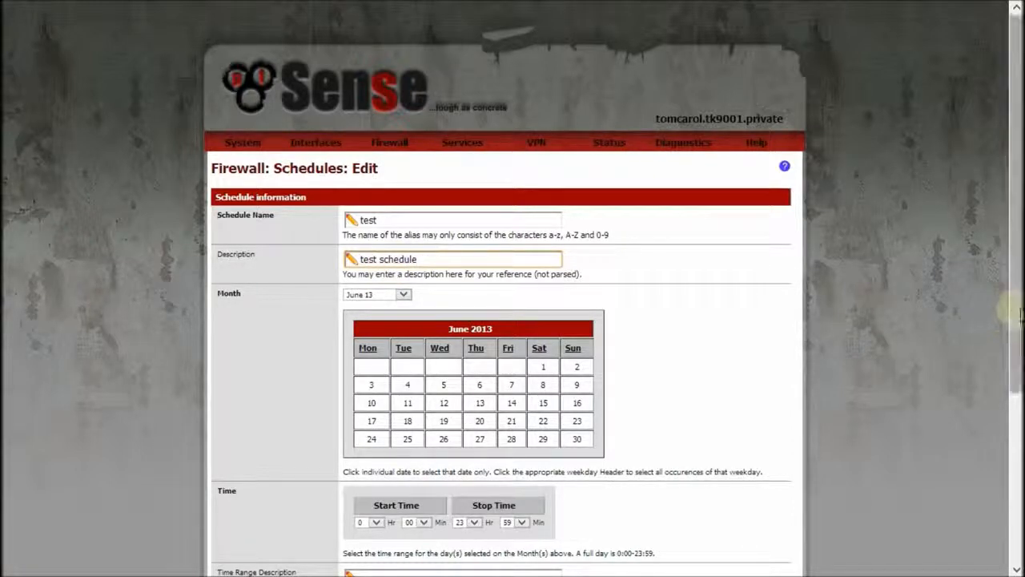
Examine the schedule's month choices, calendar, time range and repeat settings, keeping the month at June 13
scroll(1019, 276, down, 3)
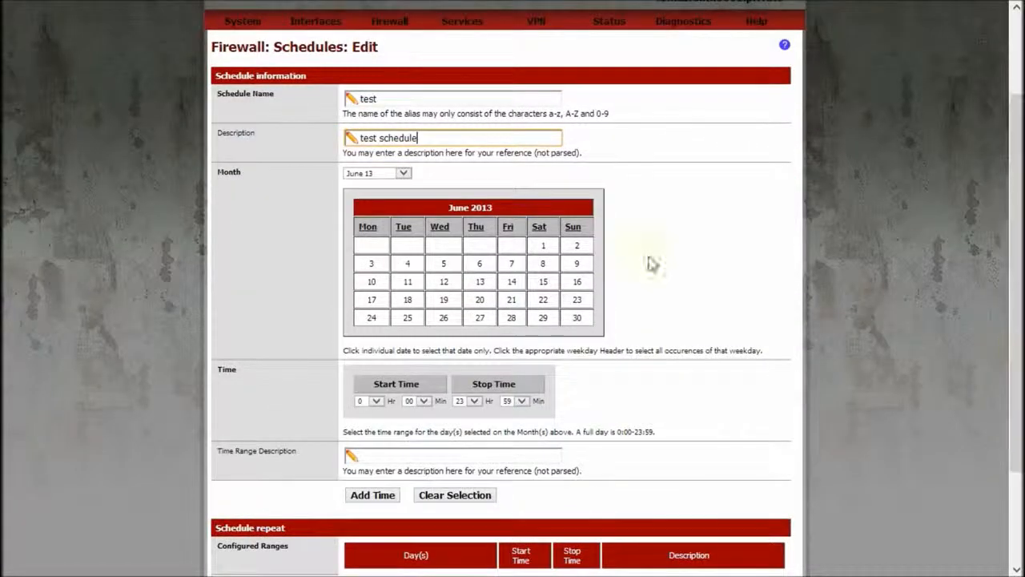
click(404, 173)
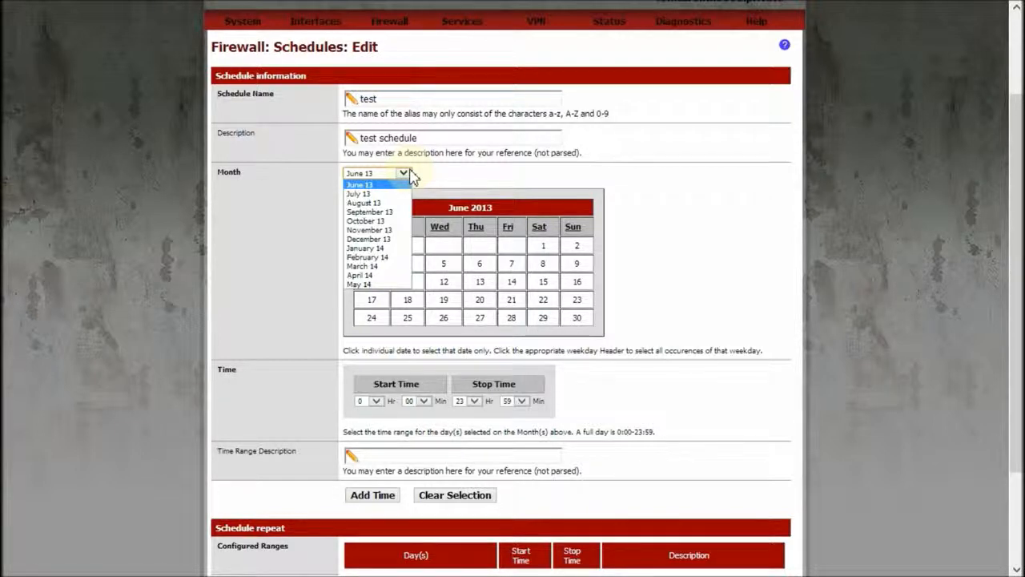
click(410, 176)
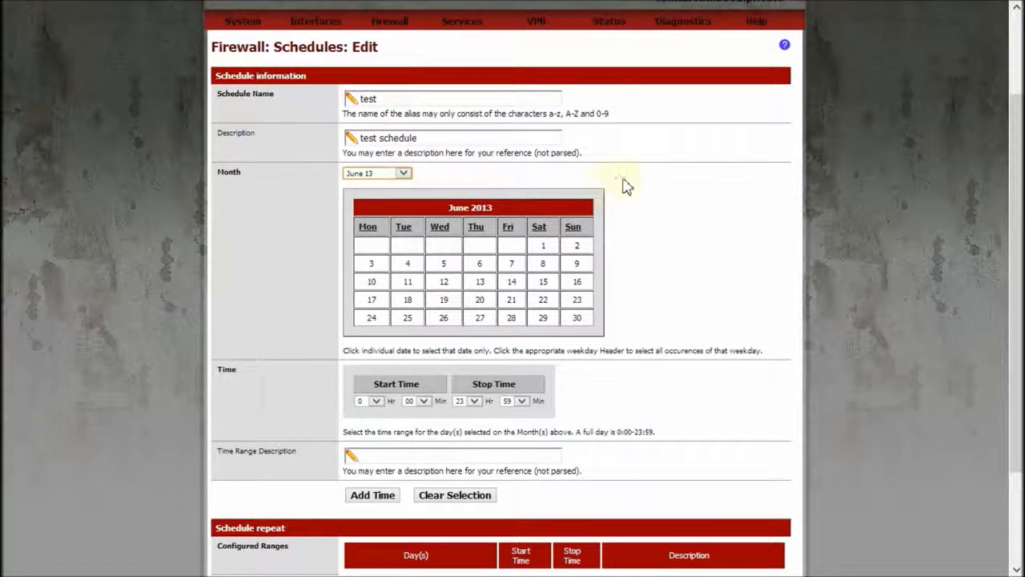
scroll(650, 184, down, 3)
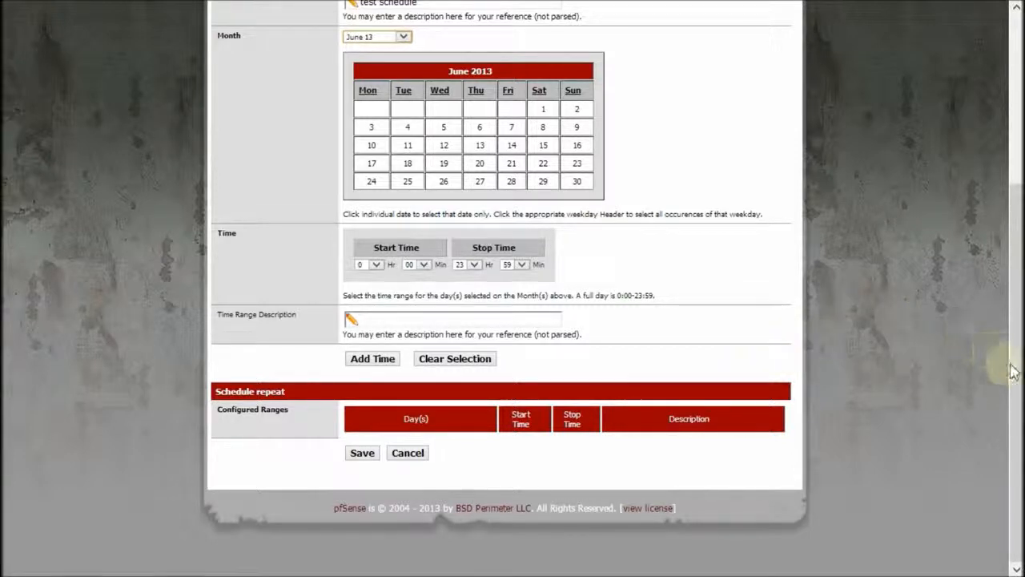
drag(1014, 412, 1013, 272)
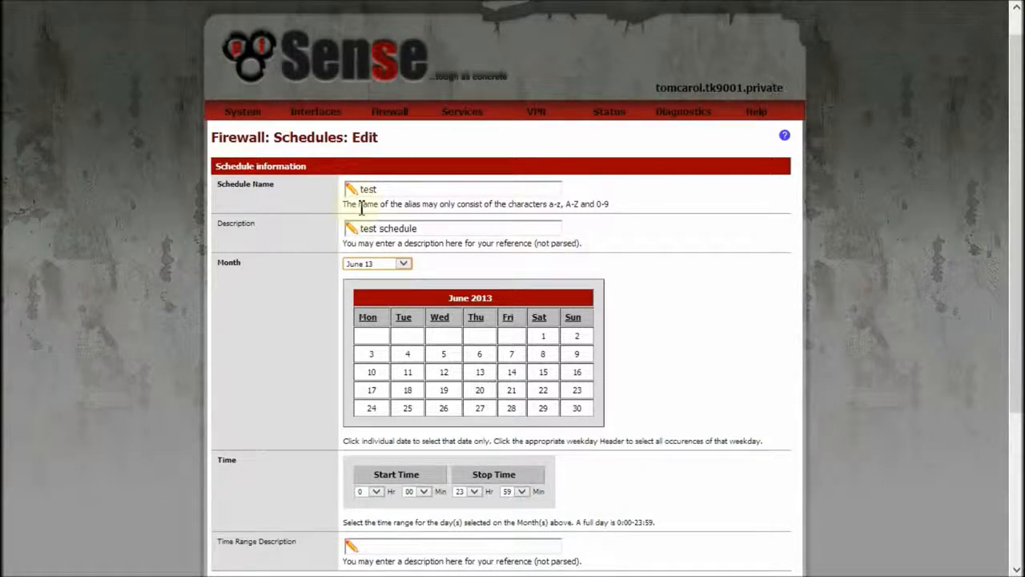
Discard the new test schedule without saving it
mouse_move(401, 112)
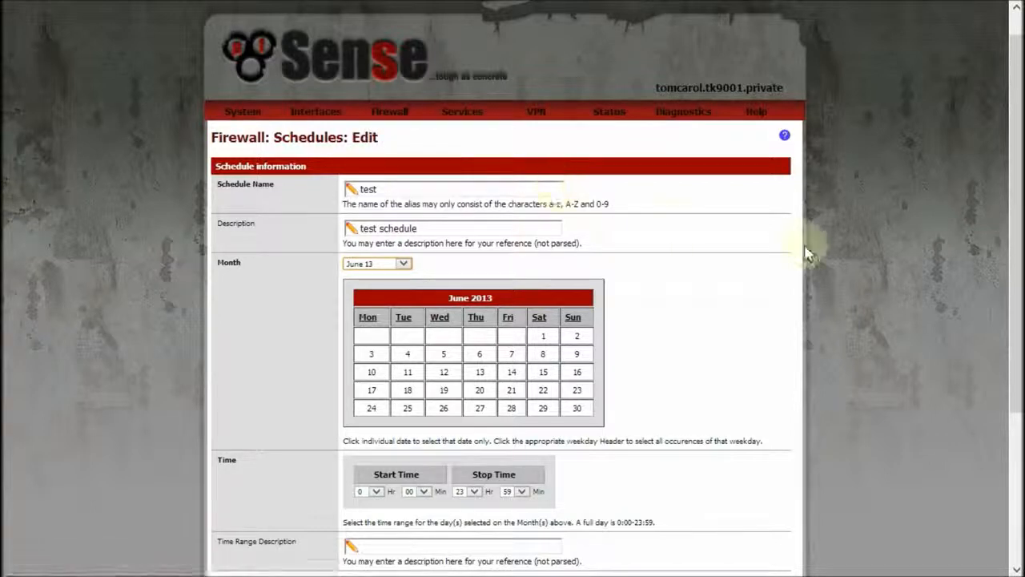
scroll(941, 366, down, 3)
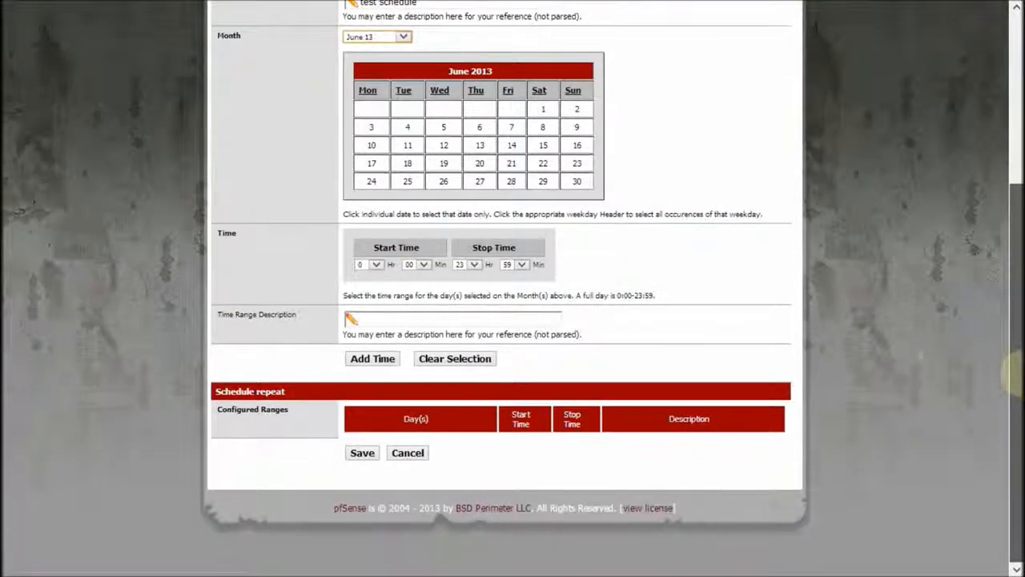
click(409, 454)
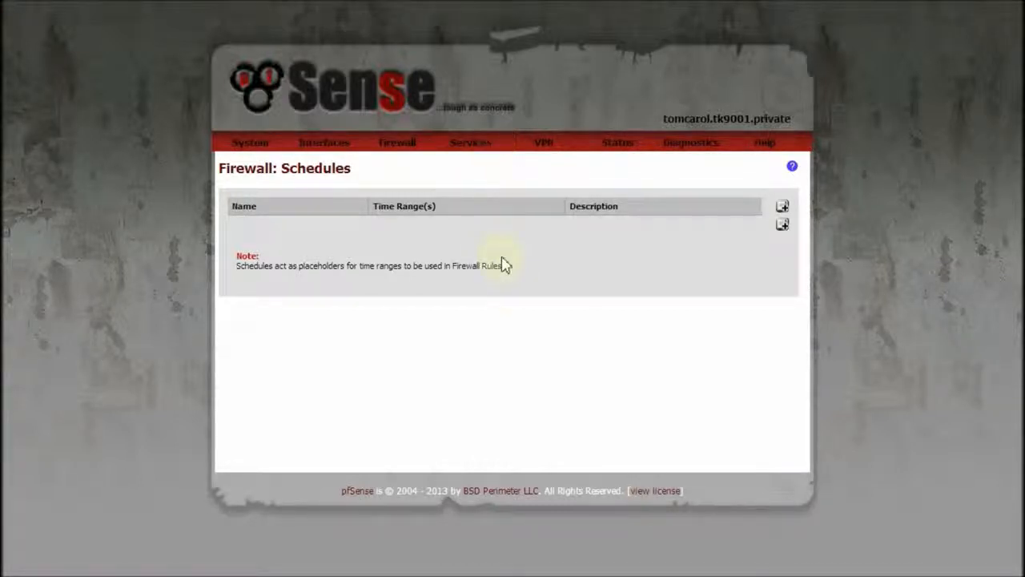
Highlight the note on the Schedules page about time ranges used in firewall rules
drag(505, 266, 237, 273)
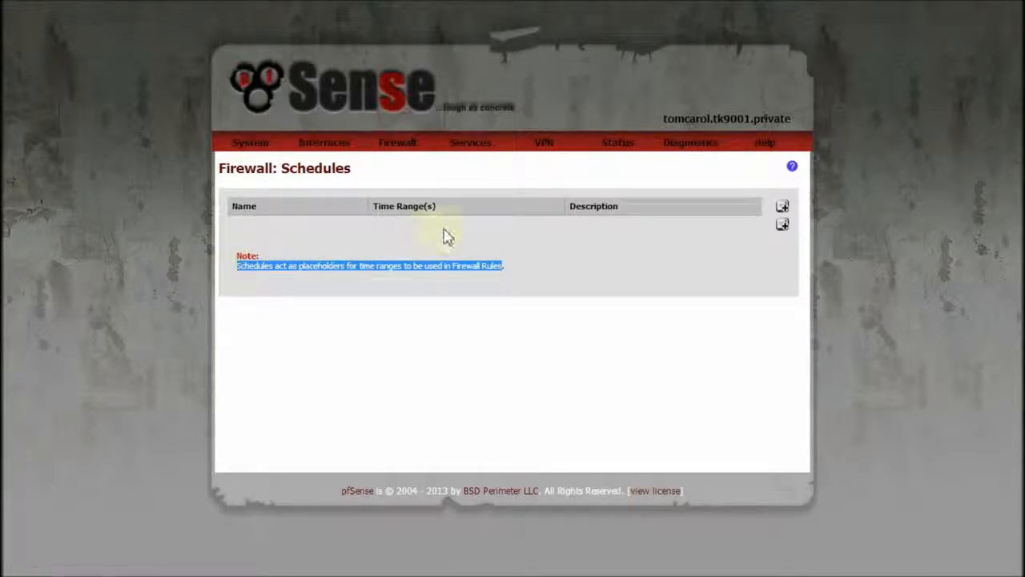
click(516, 267)
drag(516, 268, 239, 274)
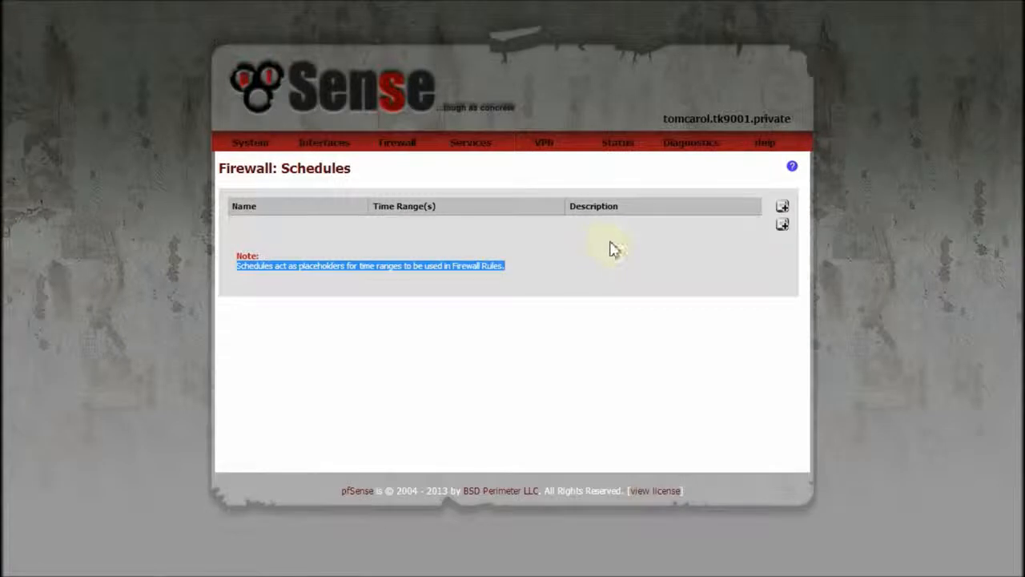
Open the firewall's Virtual IP Addresses page
mouse_move(396, 148)
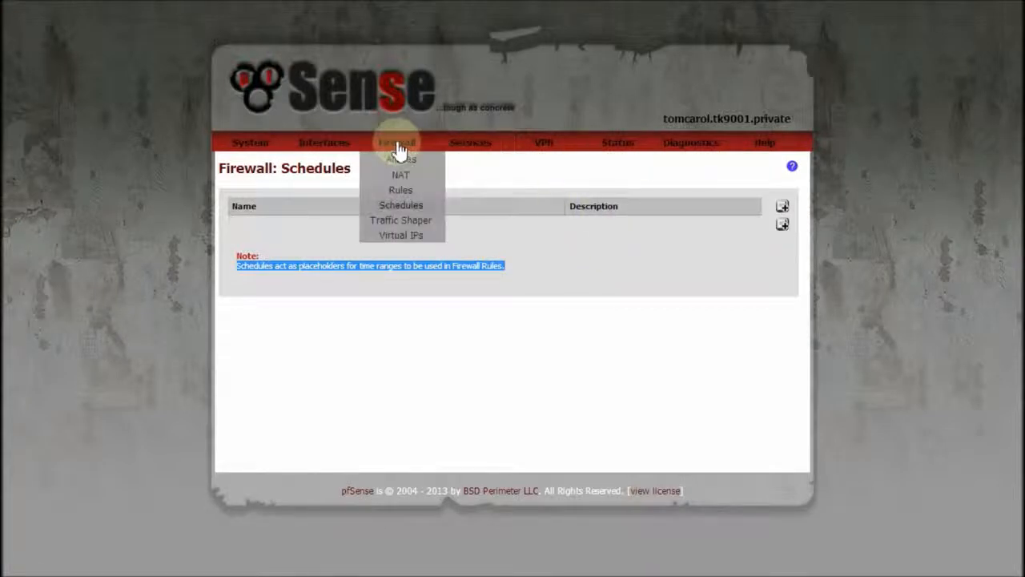
click(418, 238)
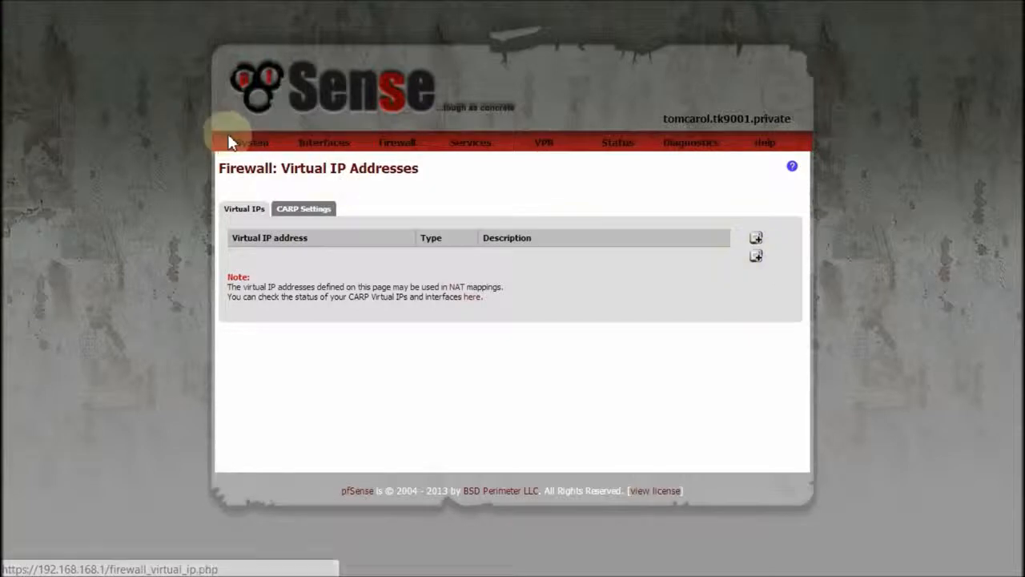
Open the WAN interface's configuration and review its general, DHCP client and private network settings
mouse_move(264, 147)
mouse_move(327, 146)
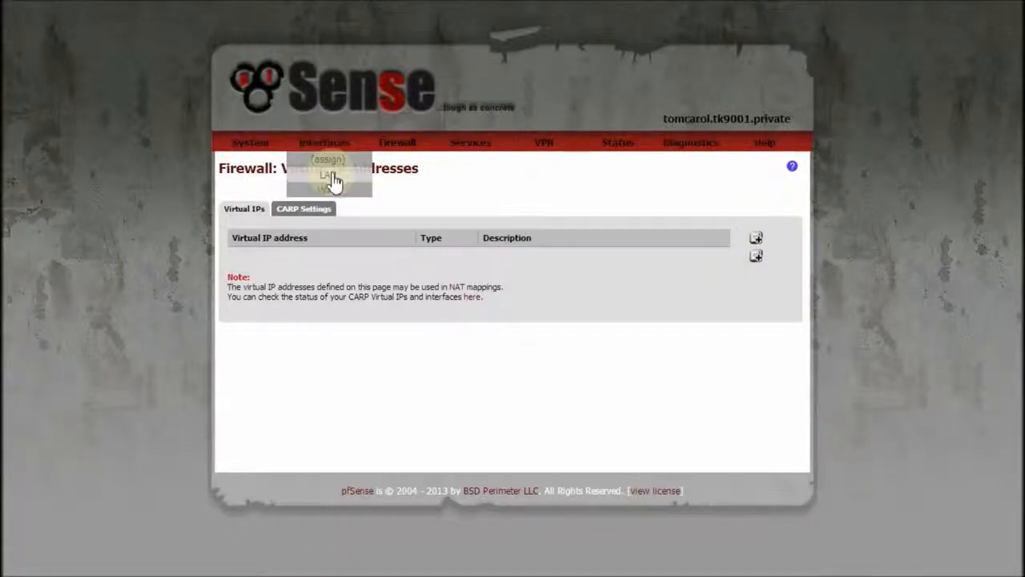
click(329, 191)
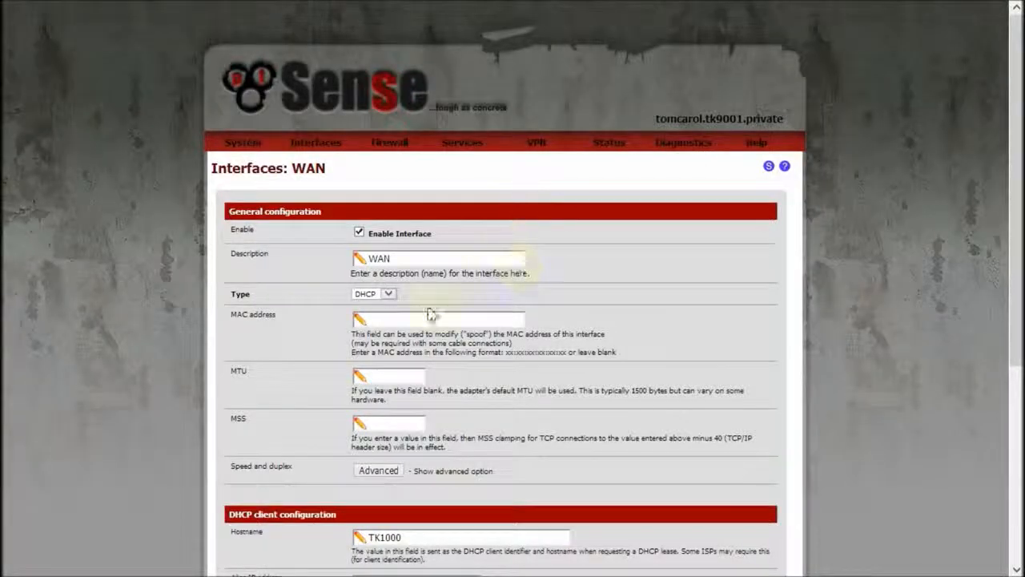
scroll(732, 311, down, 3)
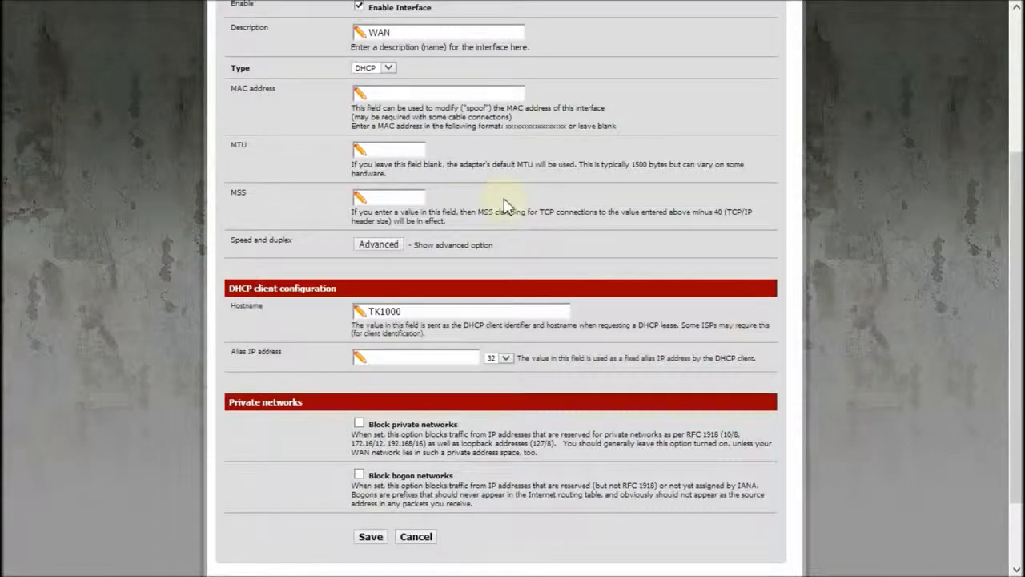
scroll(529, 224, up, 3)
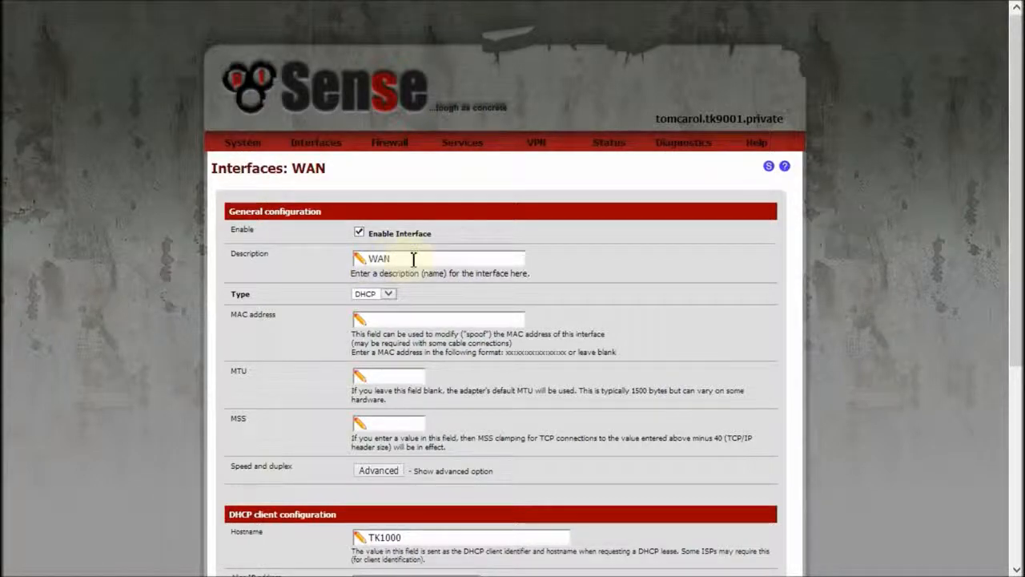
scroll(416, 264, down, 3)
scroll(424, 272, down, 1)
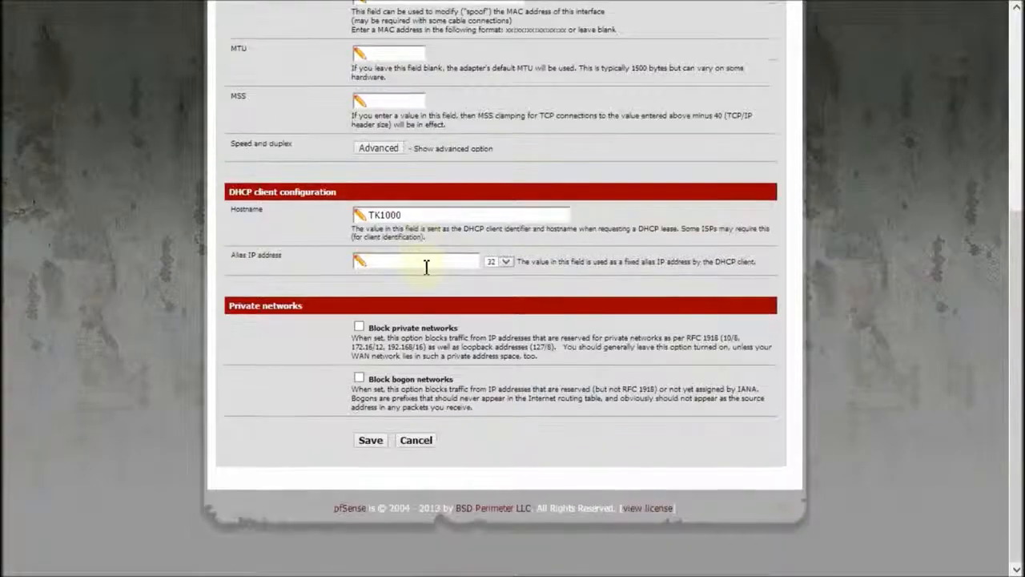
scroll(424, 267, up, 4)
Open a new virtual IP entry and check its interface choices, keeping WAN selected
mouse_move(390, 142)
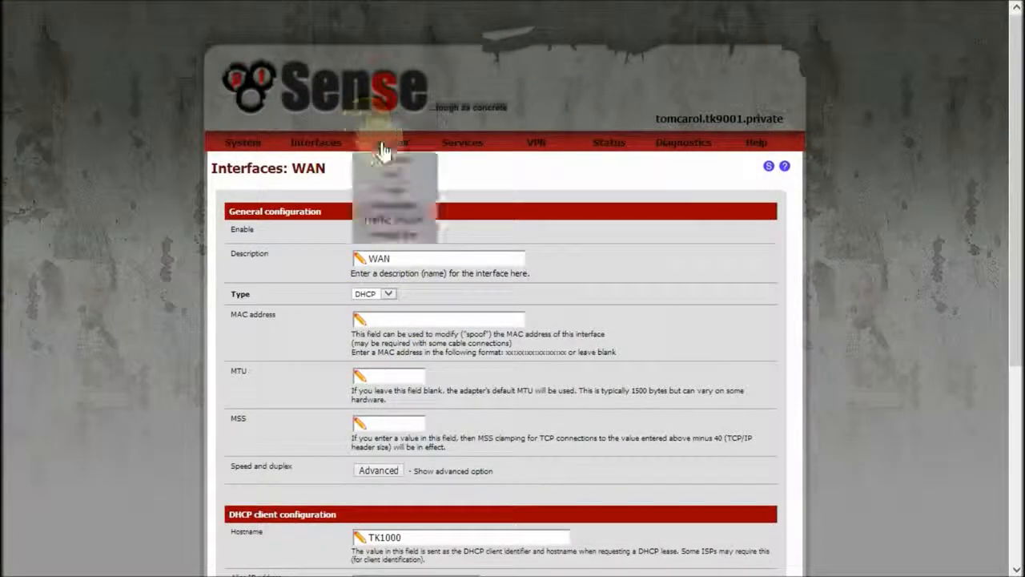
click(423, 235)
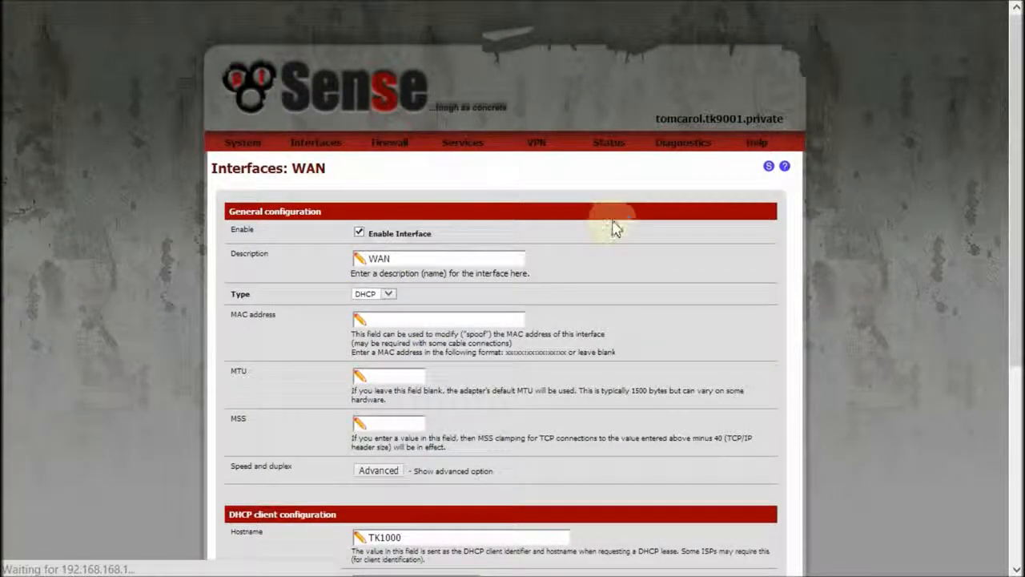
click(757, 256)
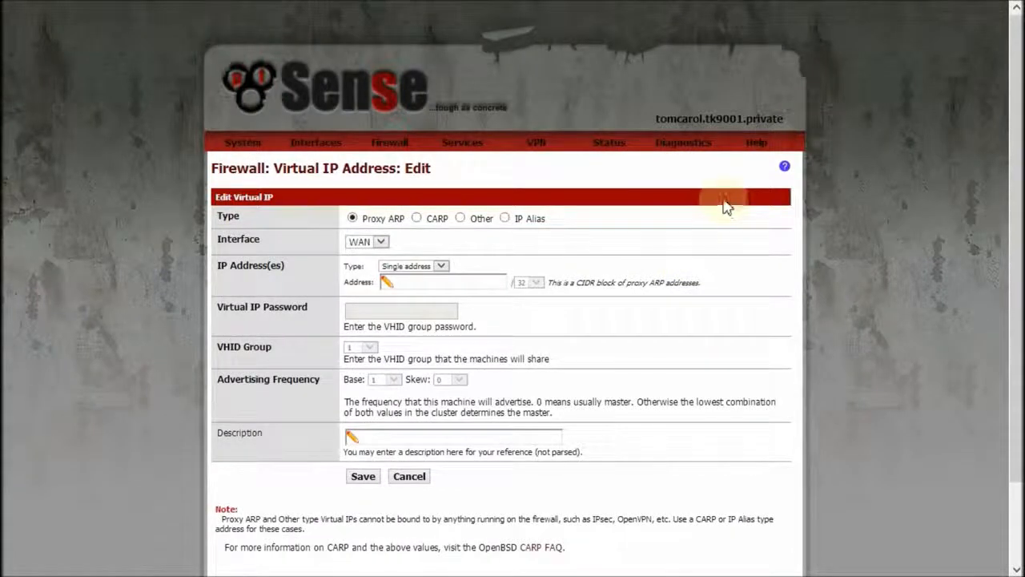
click(382, 242)
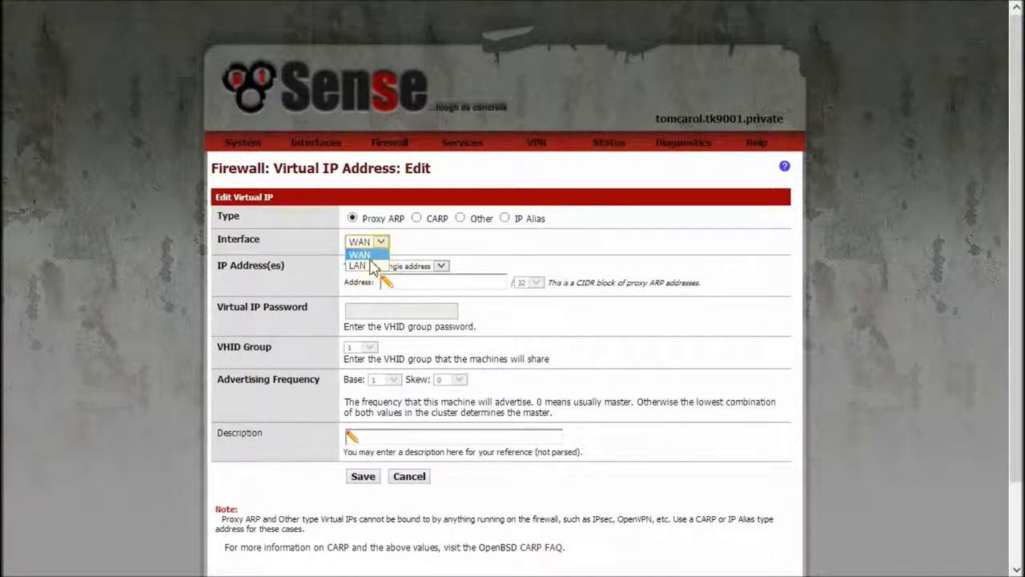
click(440, 249)
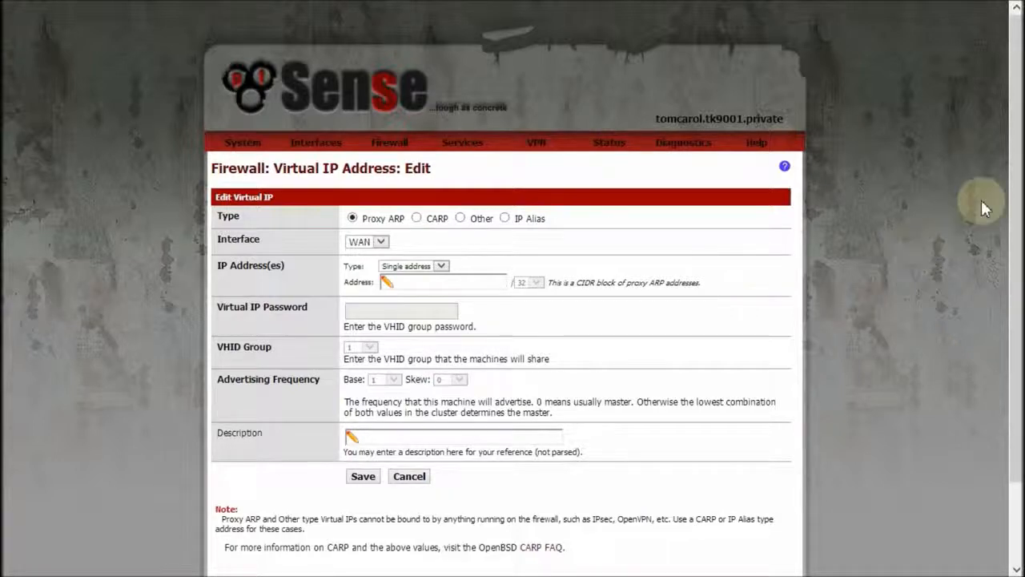
Highlight the note on the virtual IP form about the limits of Proxy ARP and Other types
drag(1016, 171, 1015, 264)
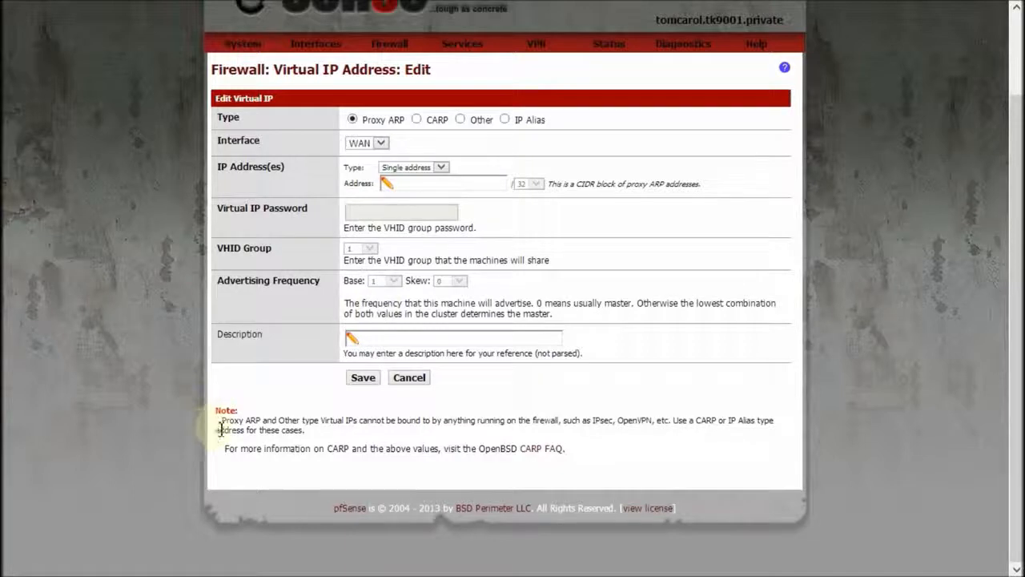
drag(225, 427, 368, 412)
click(369, 412)
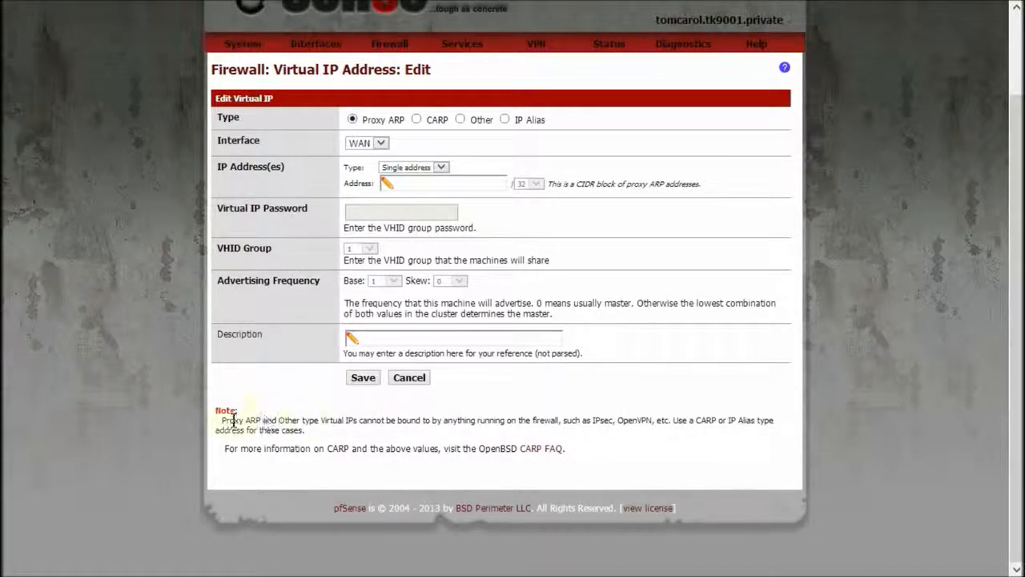
drag(225, 423, 612, 433)
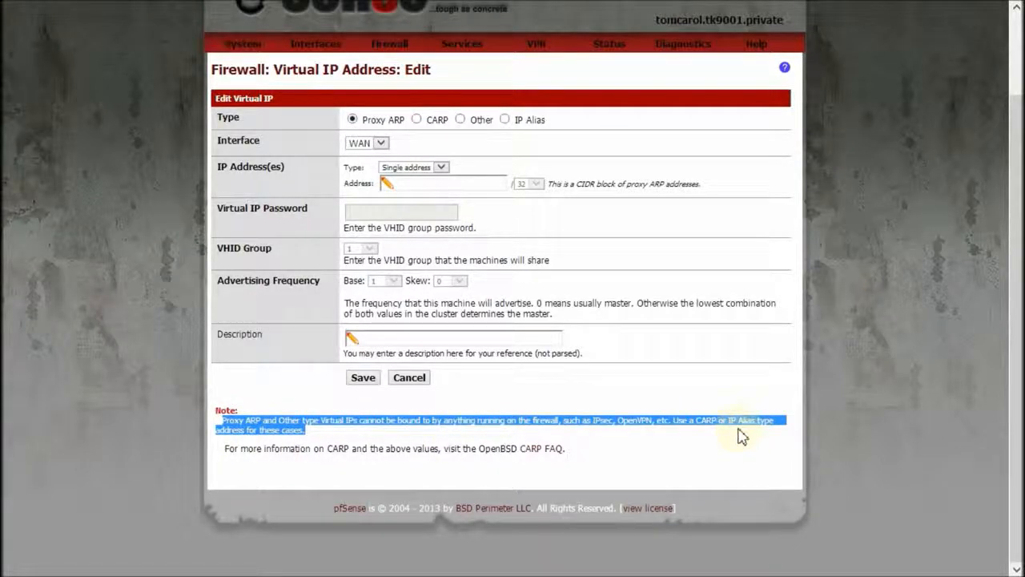
scroll(705, 415, up, 2)
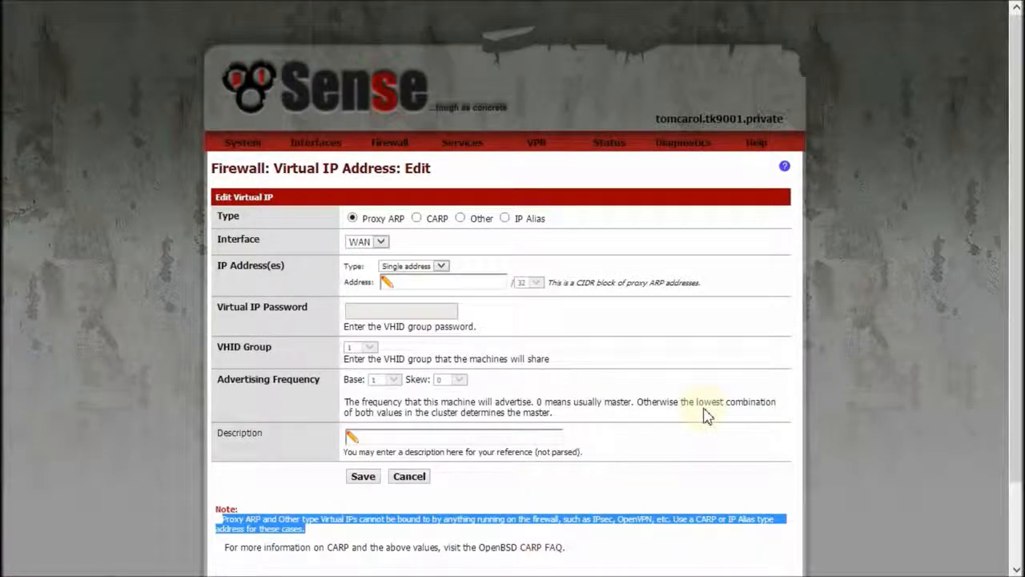
mouse_move(392, 146)
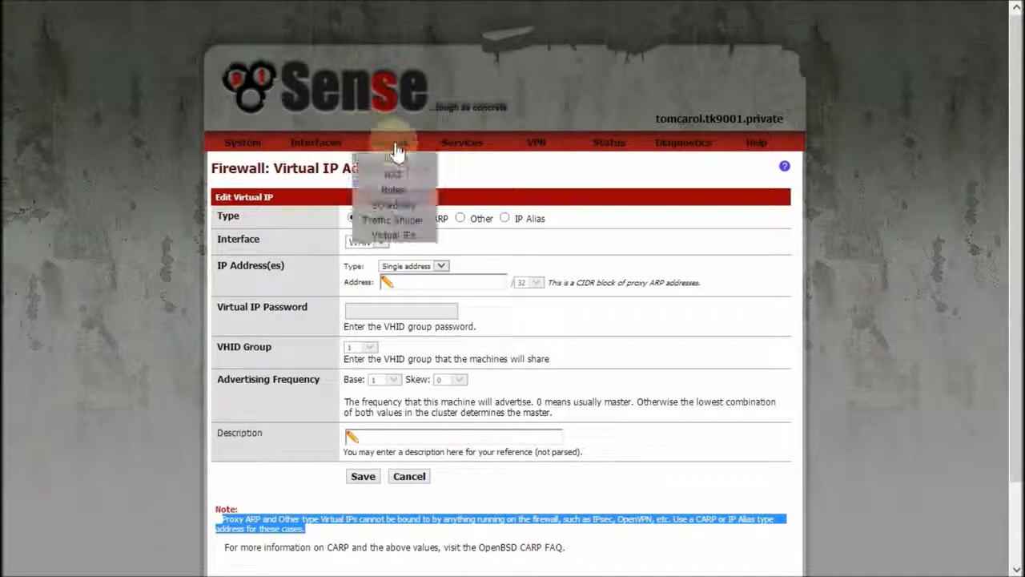